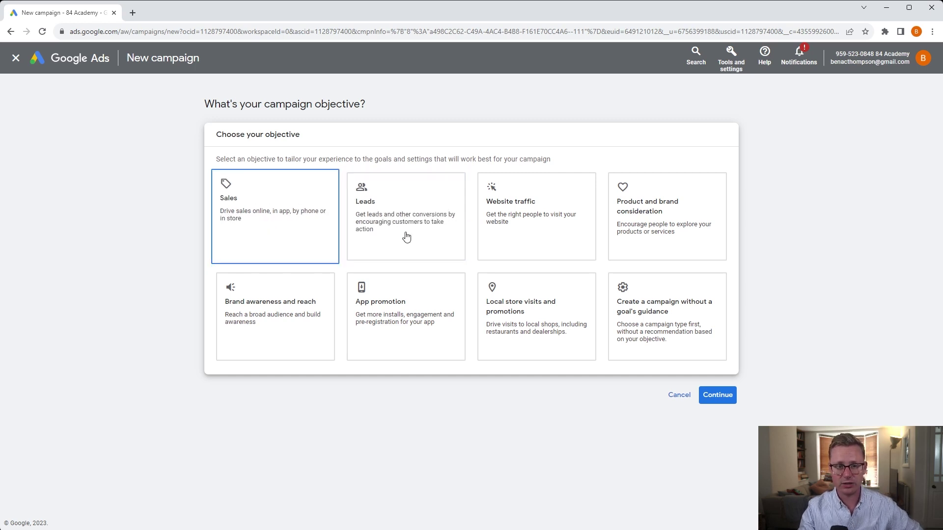
Choose the Sales objective, remove the Qualified leads, Submit lead forms and Sign-ups conversion goals, and continue to the campaign type.
click(272, 230)
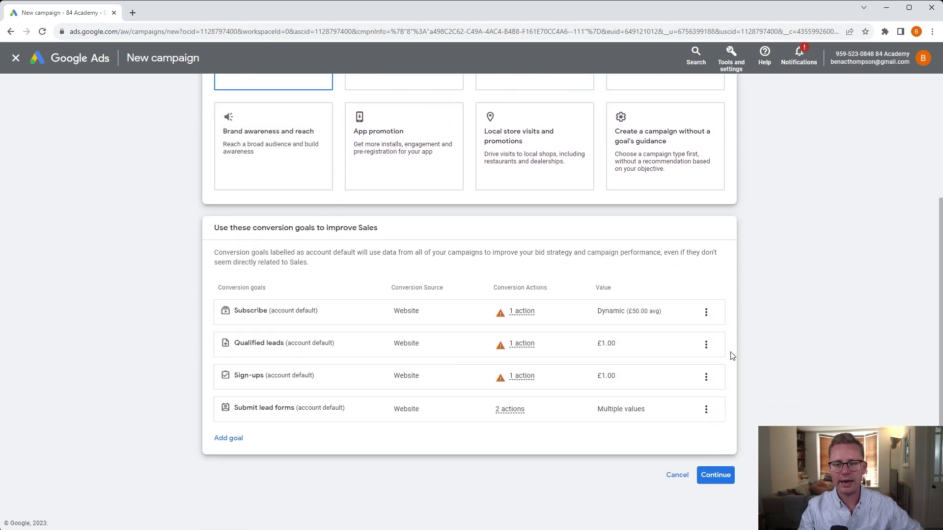
click(705, 349)
click(707, 363)
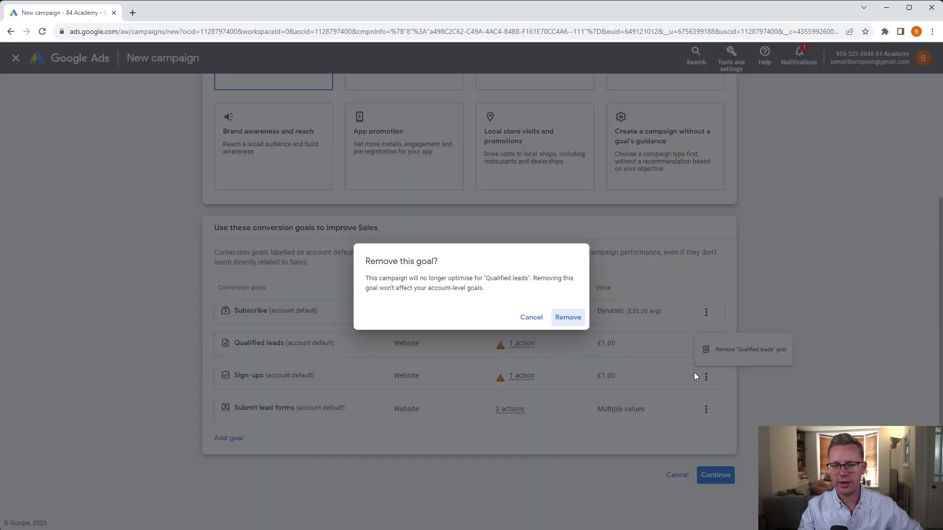
click(566, 316)
click(705, 414)
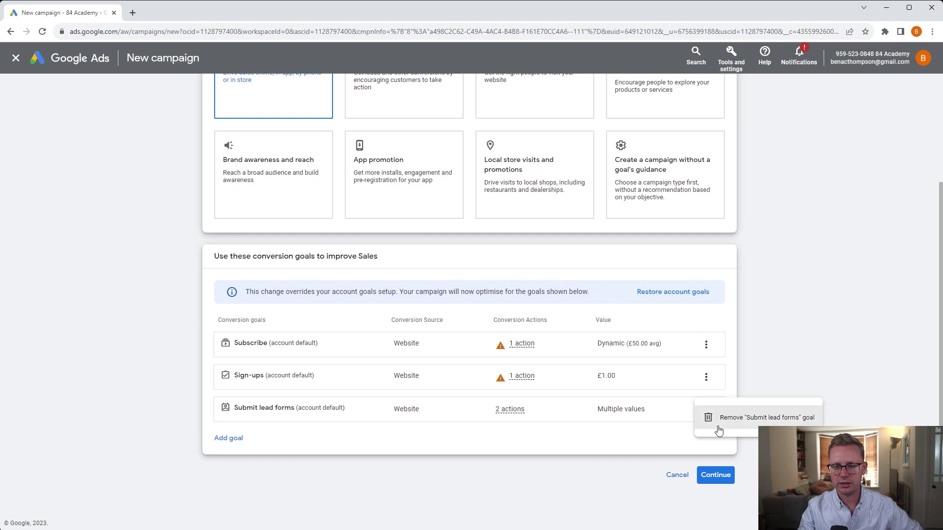
click(712, 436)
click(559, 319)
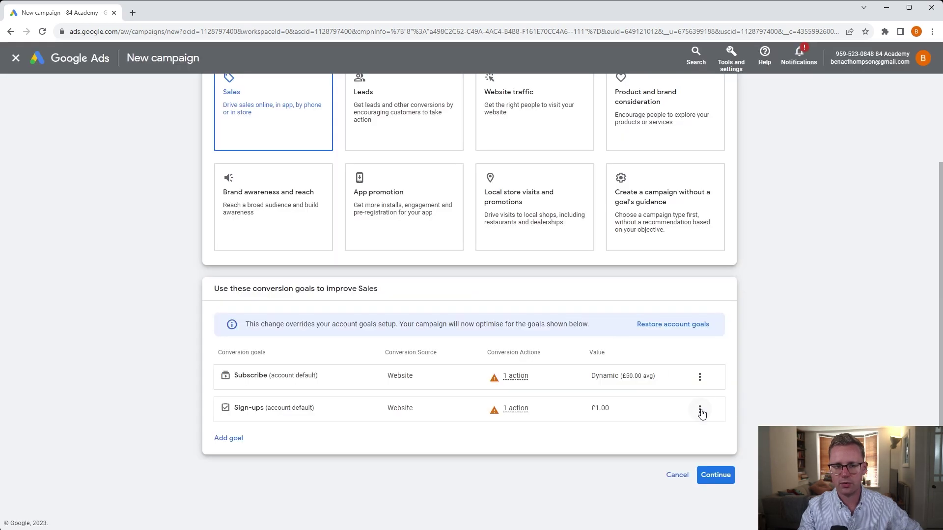
click(700, 407)
click(712, 417)
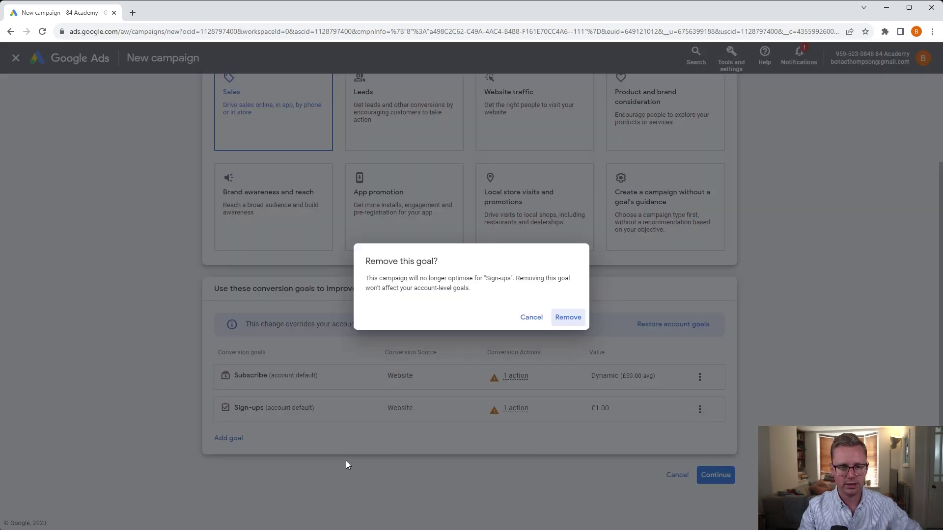
click(568, 317)
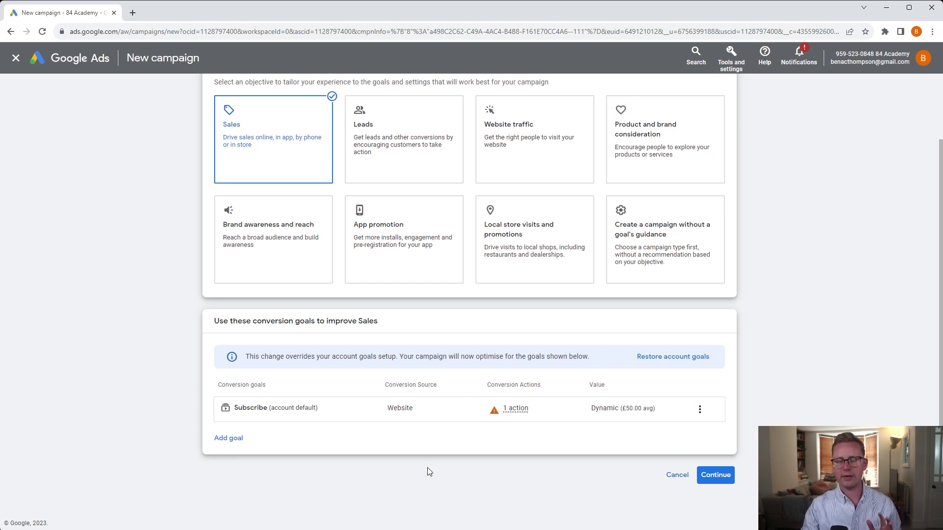
click(714, 484)
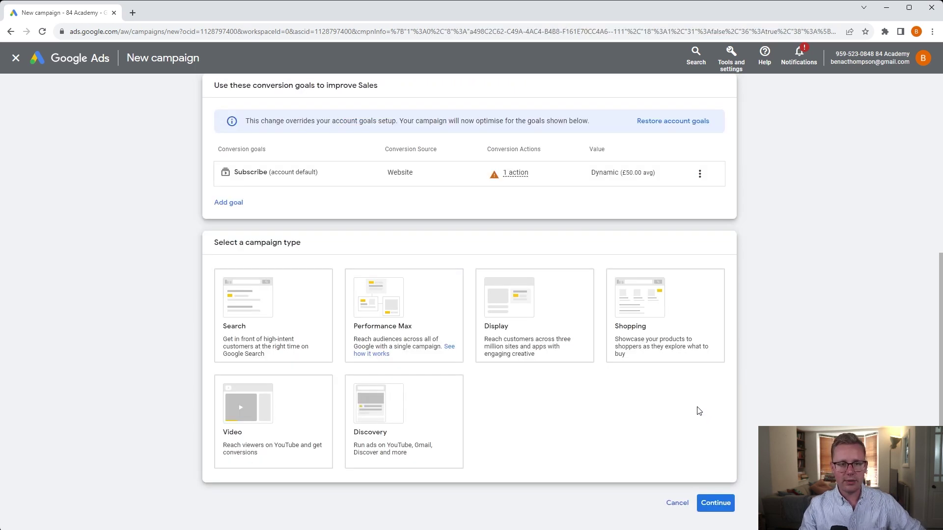
Select the Search campaign type and set website visits to 84.ACADEMY as the way to reach the goal.
click(282, 334)
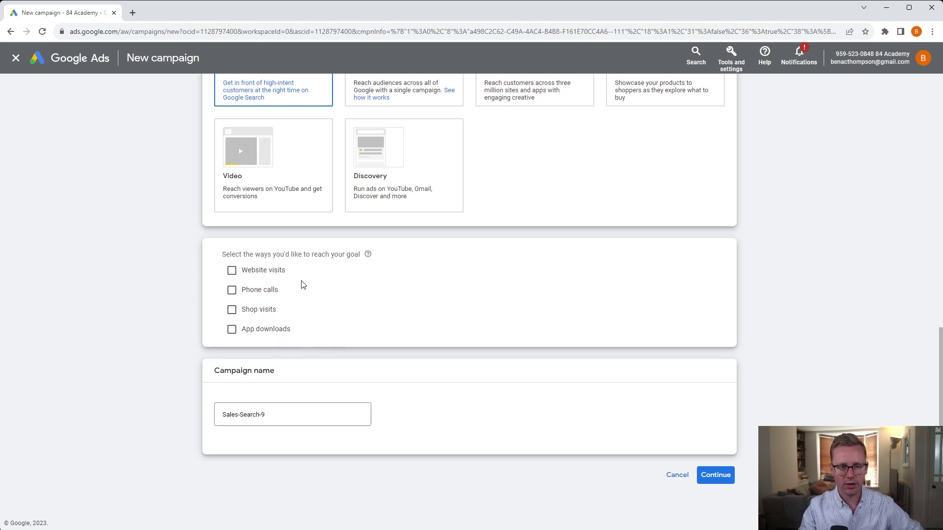
click(232, 271)
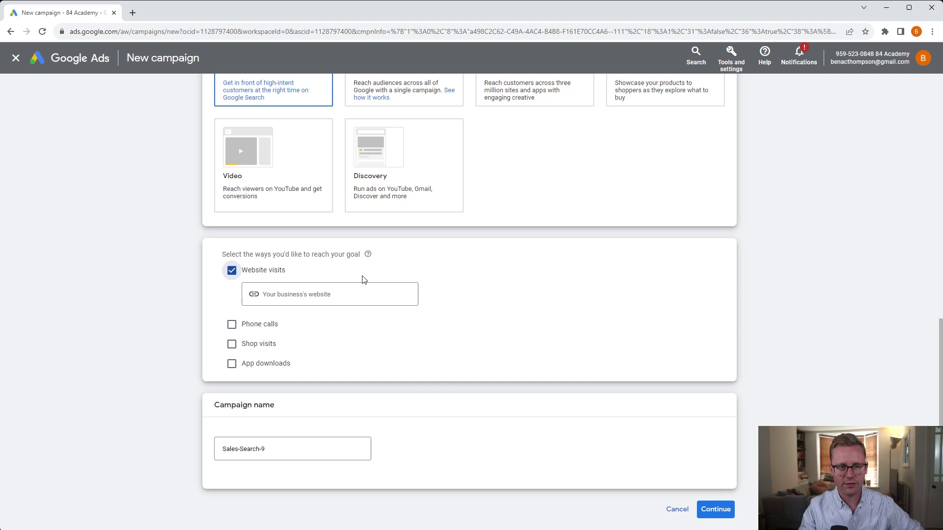
click(346, 302)
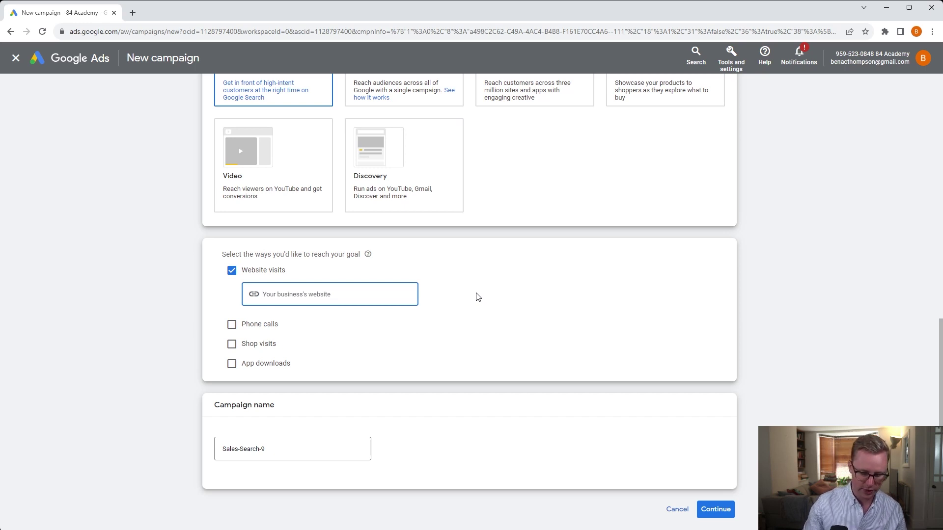
text(84.ACAD)
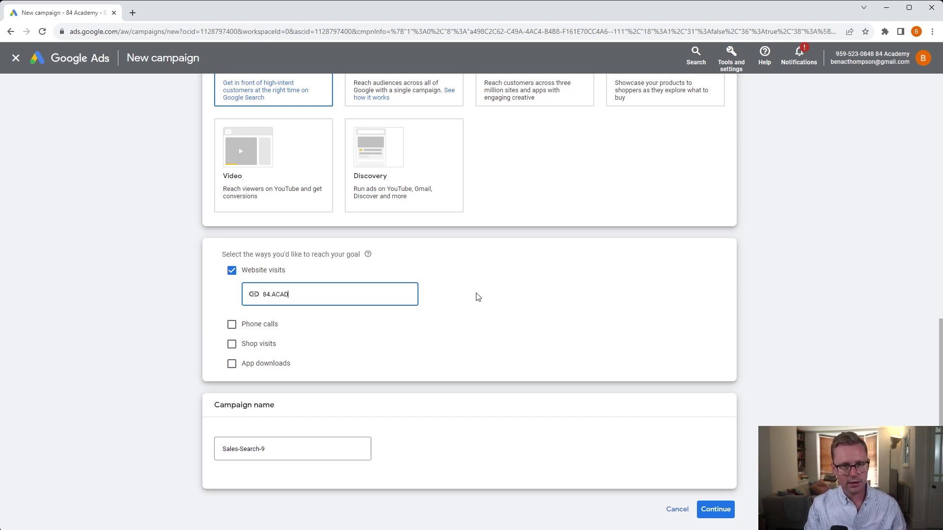
text(EMY)
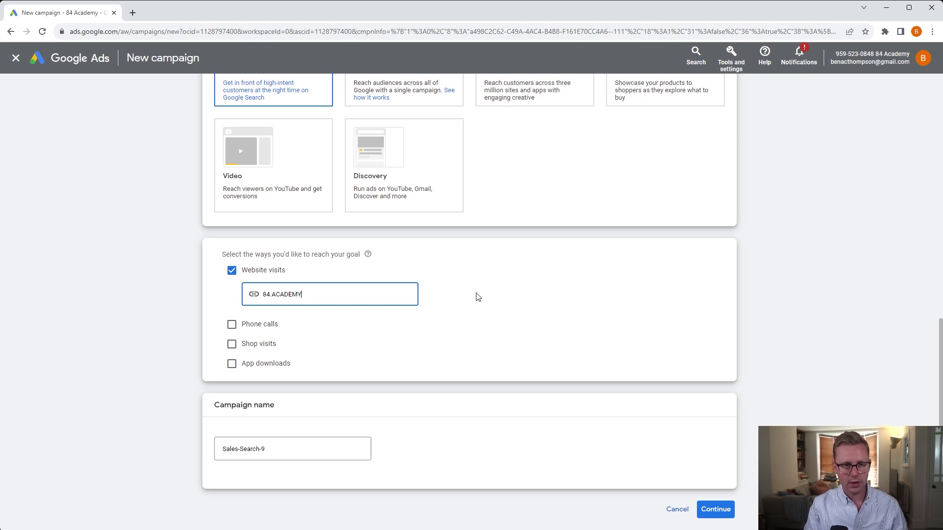
click(501, 305)
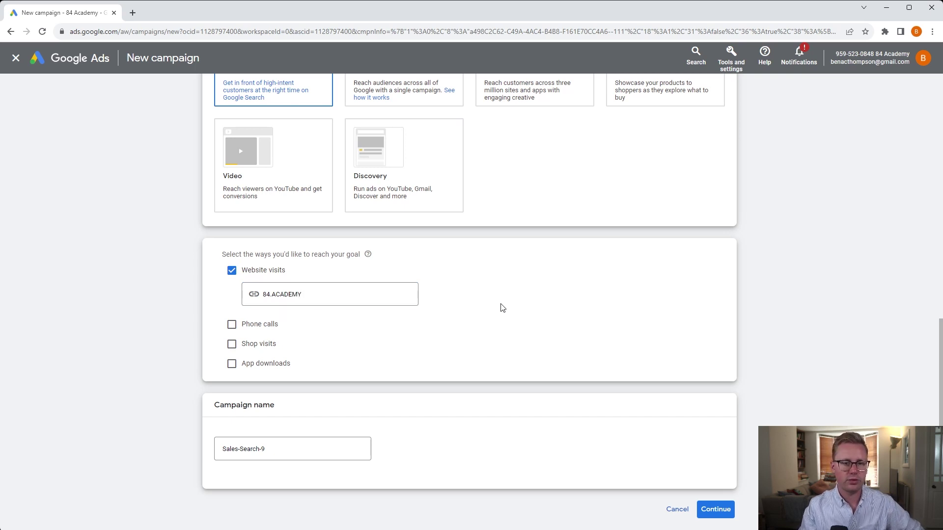
Name the campaign "Generic Search - US" and continue to the bidding settings.
drag(269, 458, 185, 442)
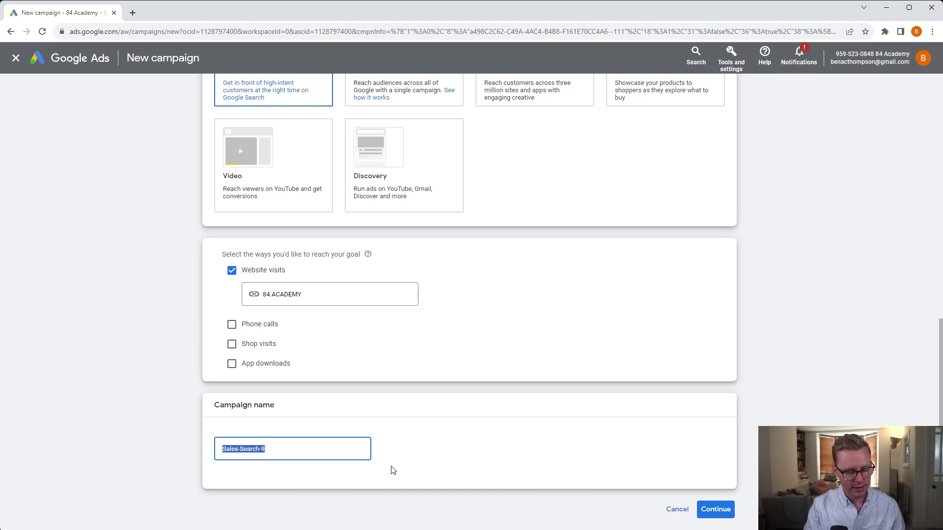
text(Generic Search)
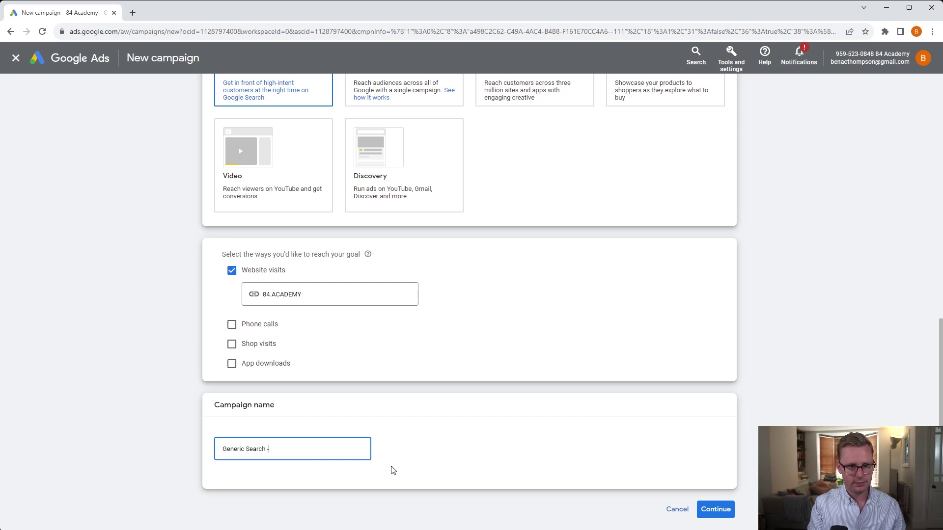
text( - US)
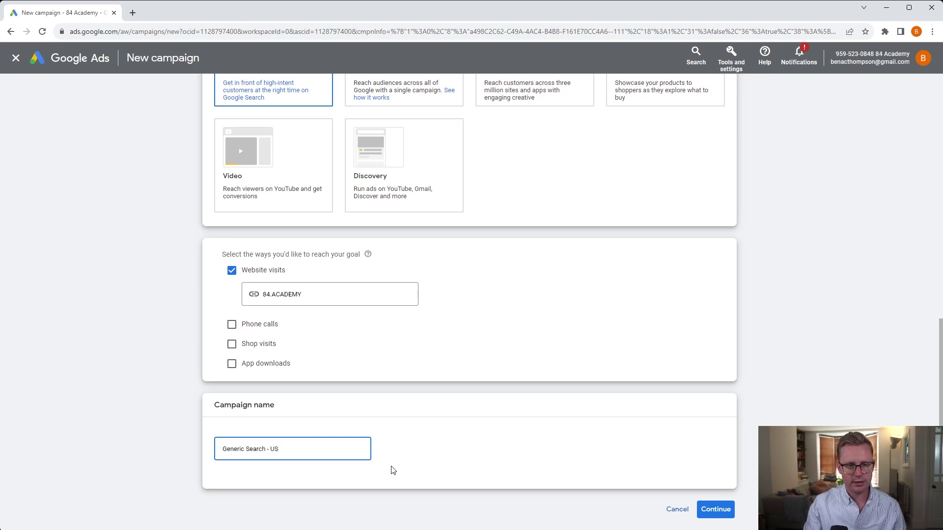
click(716, 511)
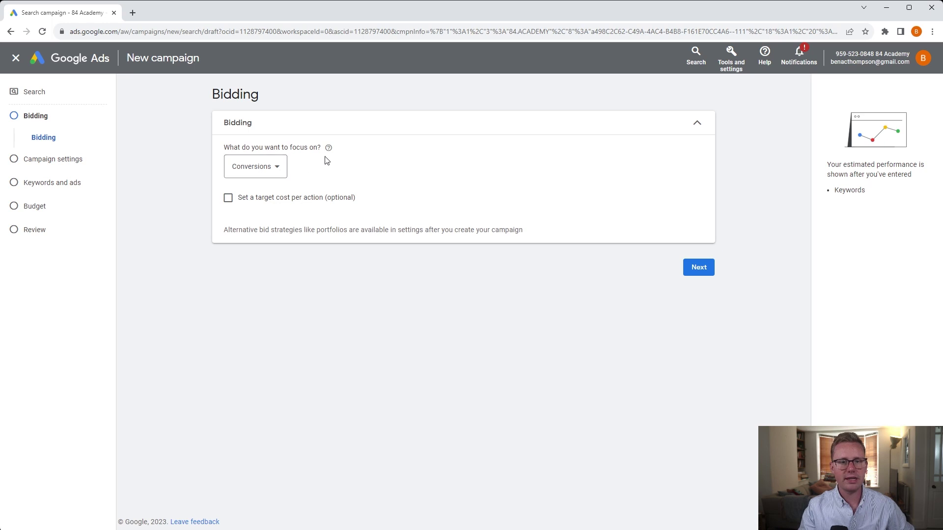
click(272, 167)
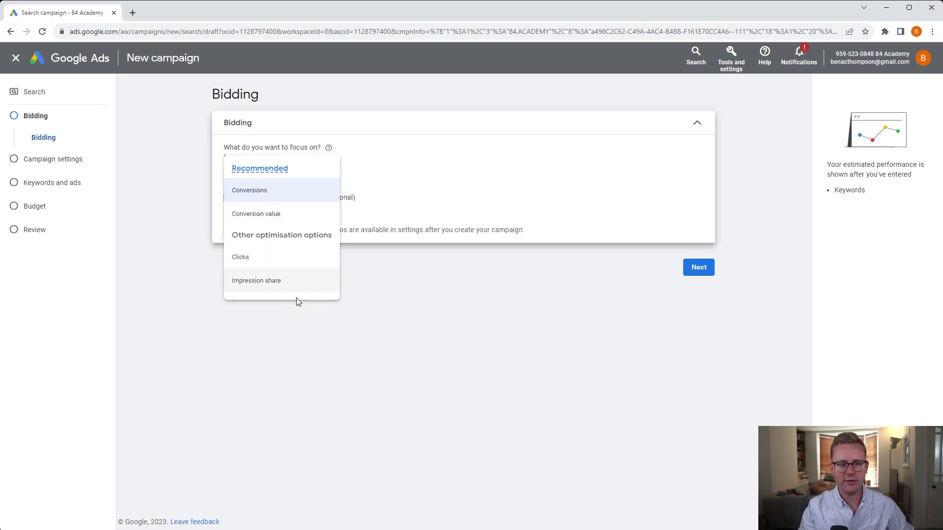
click(443, 297)
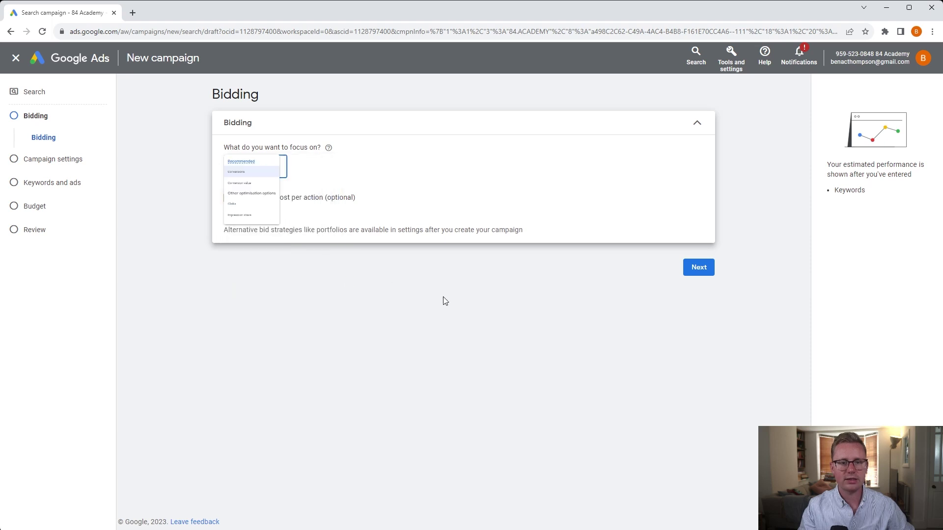
click(229, 204)
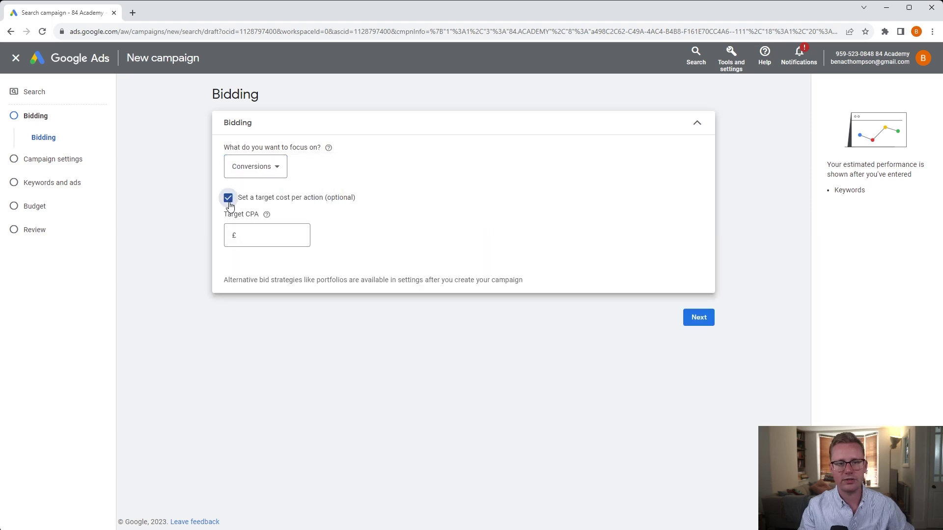
click(229, 203)
Choose Conversions as the bidding focus, enable a target cost per action and view the Target CPA explanation.
click(281, 172)
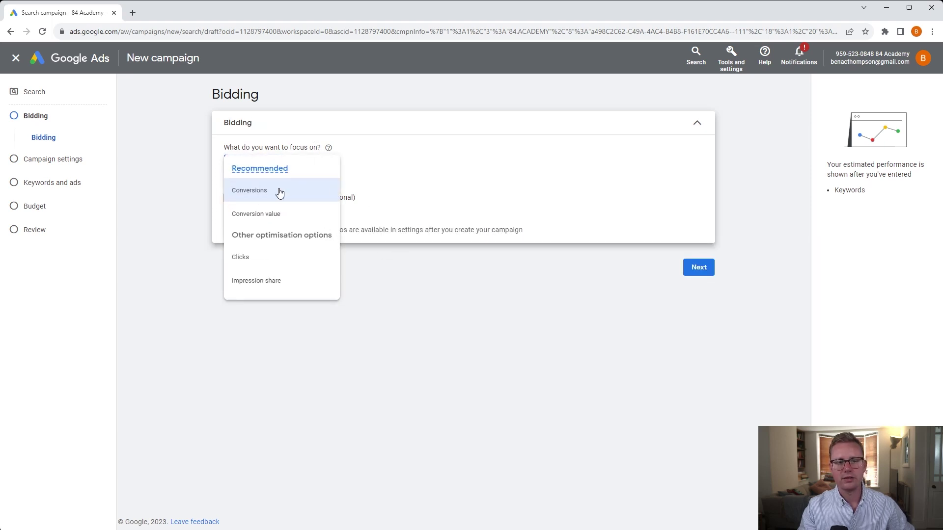
mouse_move(279, 192)
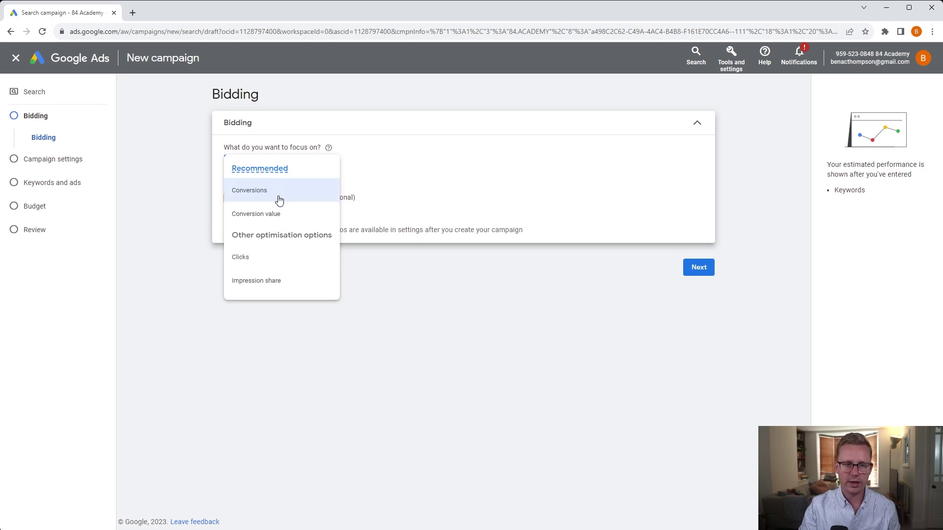
click(278, 195)
click(228, 198)
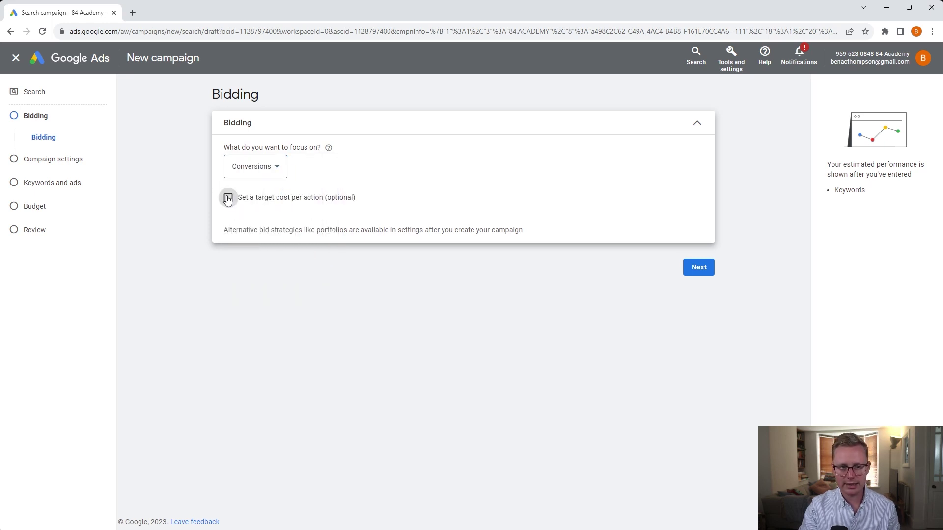
click(254, 237)
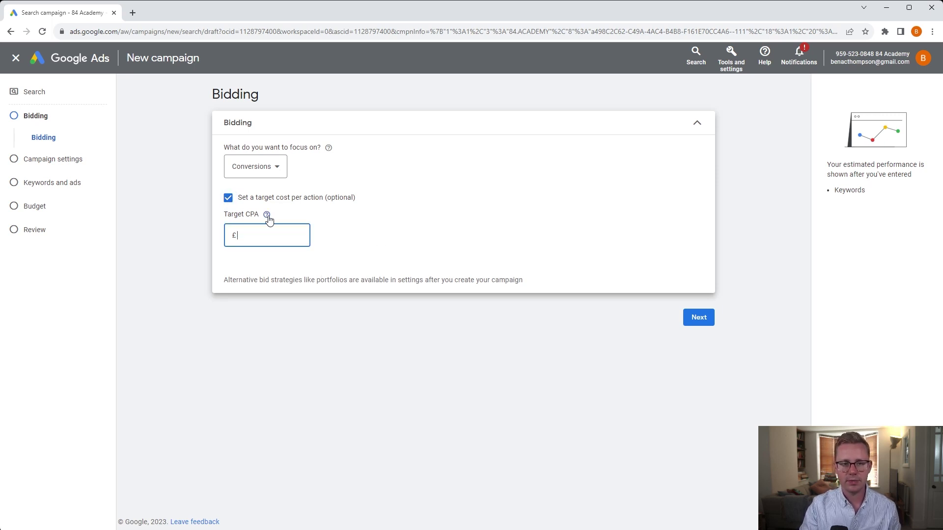
mouse_move(268, 216)
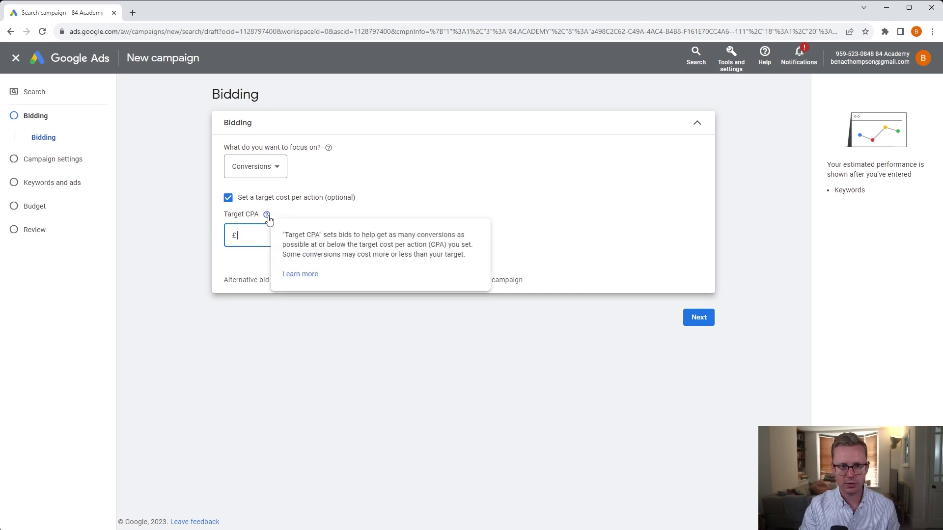
Switch the bidding focus to Conversion value and enable a target return on ad spend.
click(267, 167)
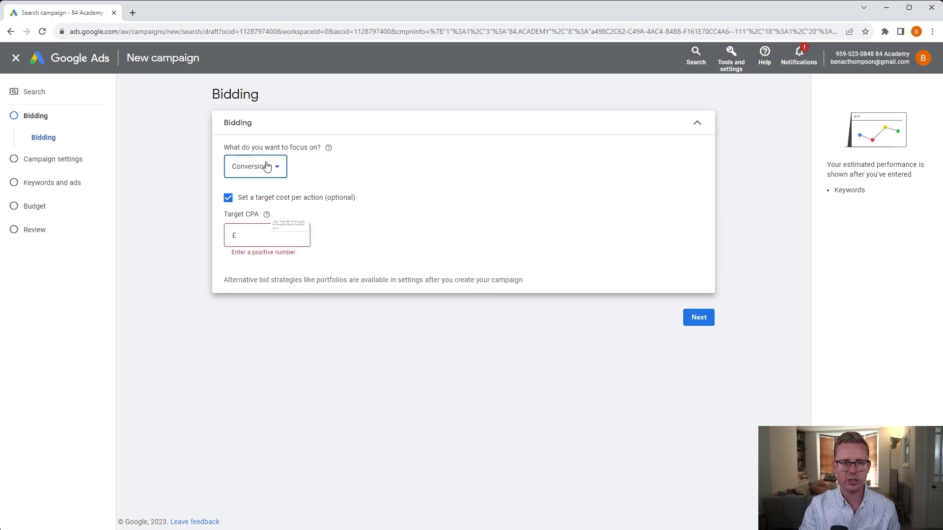
click(281, 215)
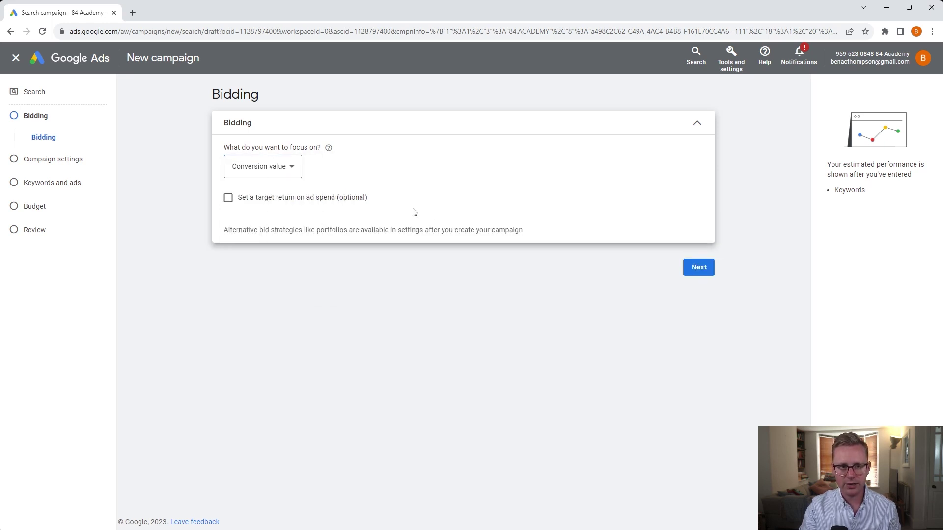
click(228, 199)
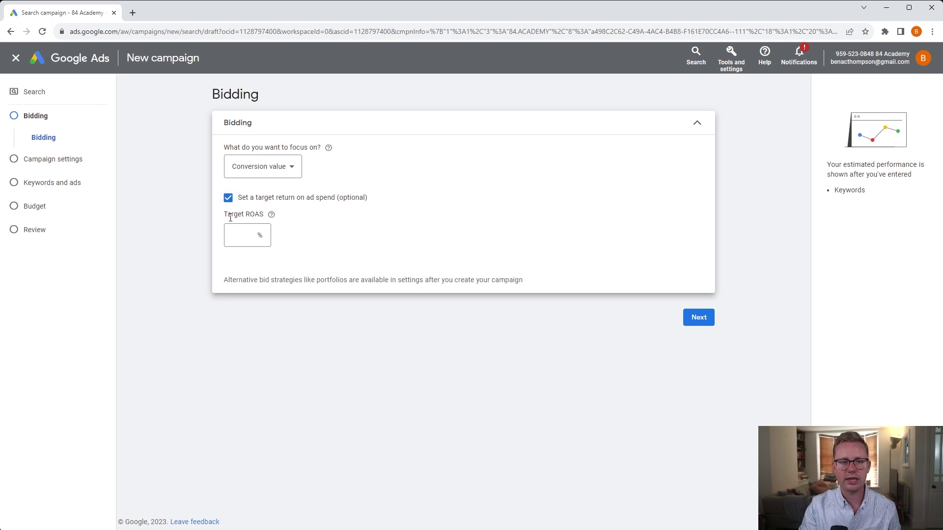
Try a target ROAS of 500% and clear the value again.
drag(230, 217, 255, 217)
click(244, 236)
mouse_move(272, 218)
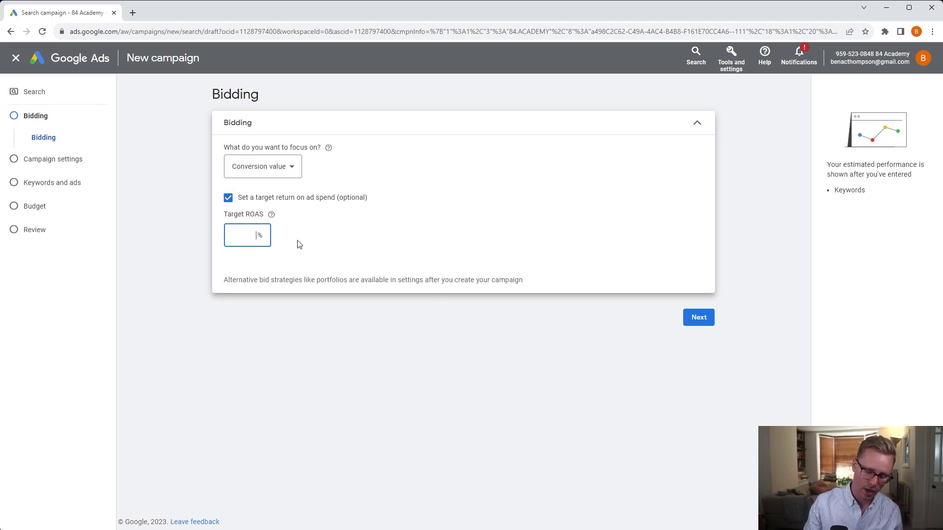
text(500)
click(508, 227)
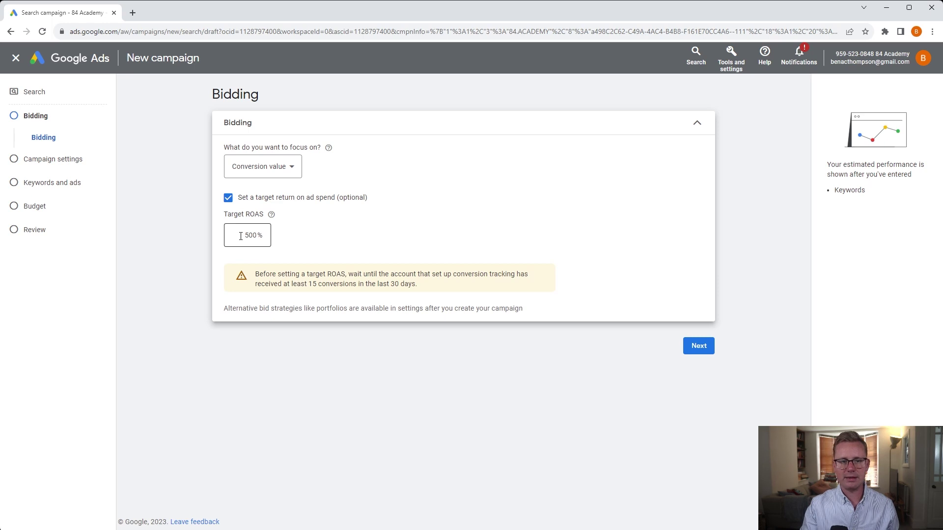
drag(240, 236, 293, 242)
key(BackSpace)
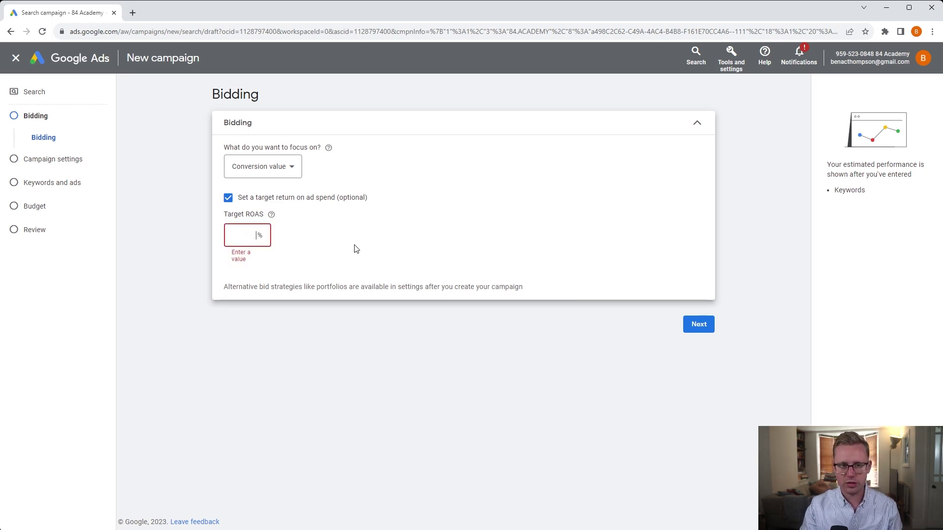
Turn the target return on ad spend off and on again, and set the target ROAS to 20%.
click(229, 198)
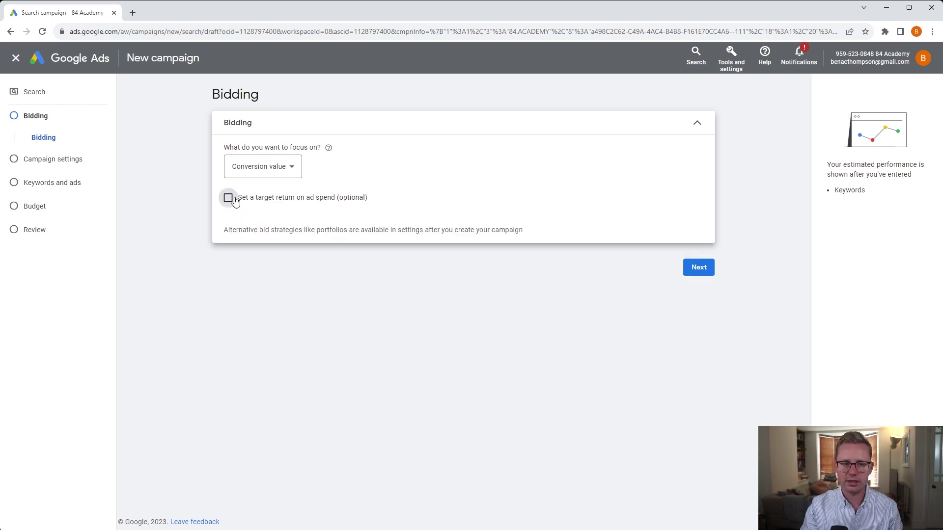
click(229, 198)
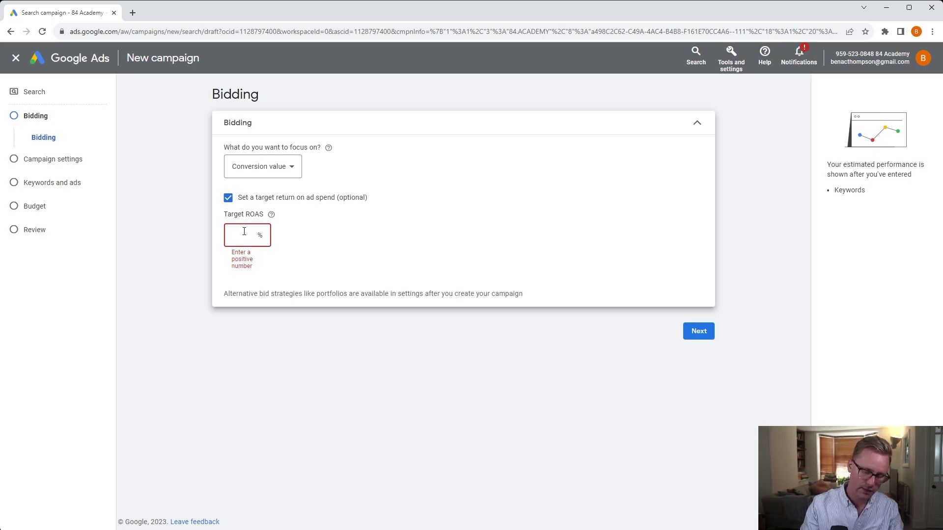
click(244, 231)
text(20)
click(364, 228)
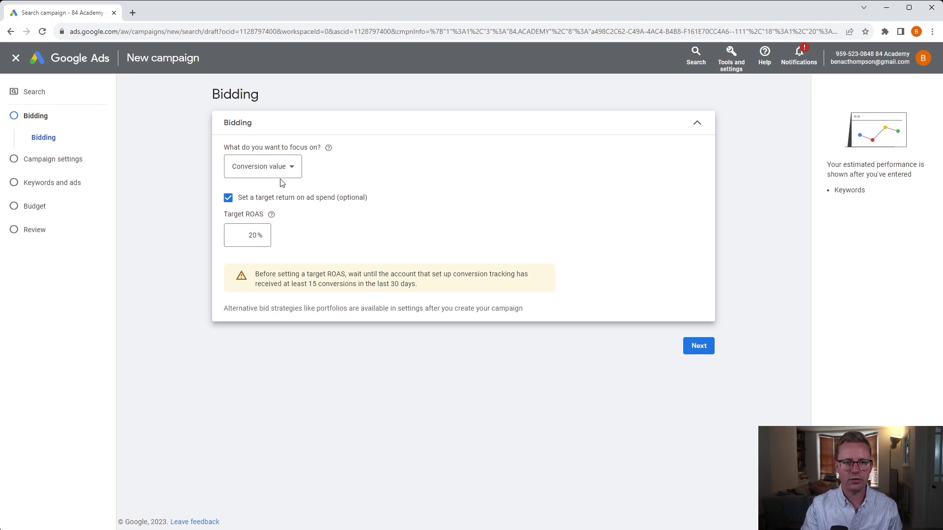
Try Clicks and Impression share as the bidding focus, and switch to Conversions.
click(255, 167)
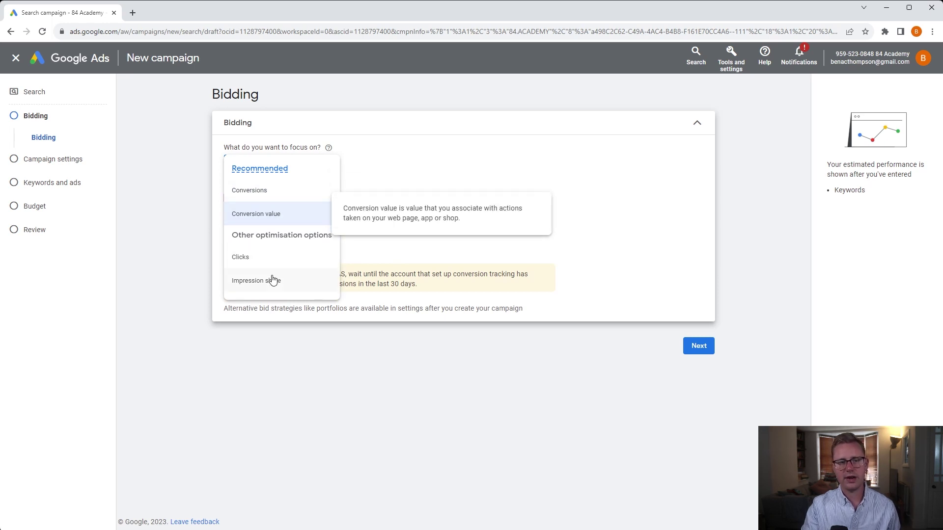
click(270, 260)
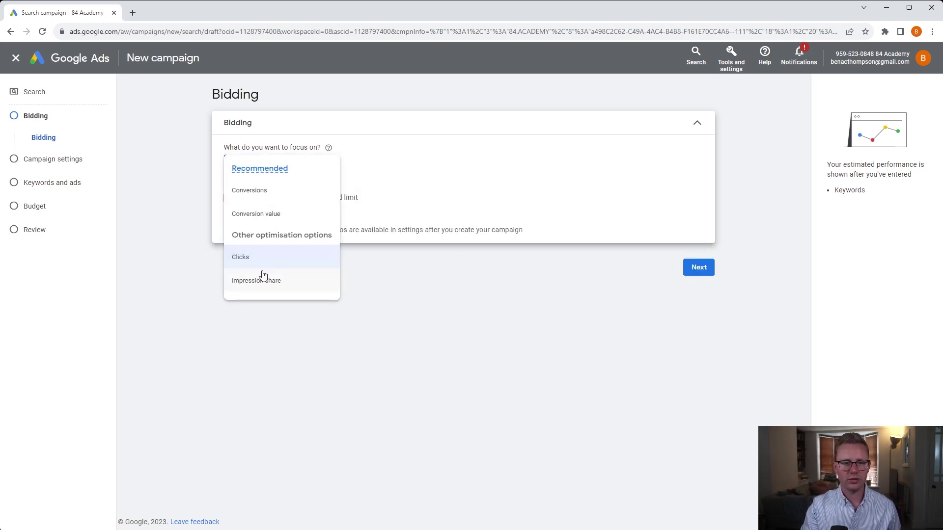
click(288, 257)
click(291, 166)
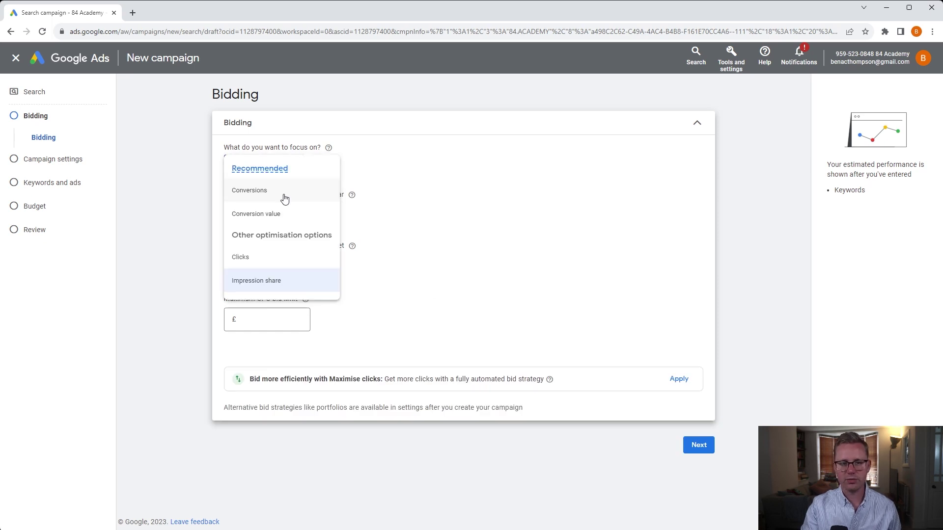
click(285, 194)
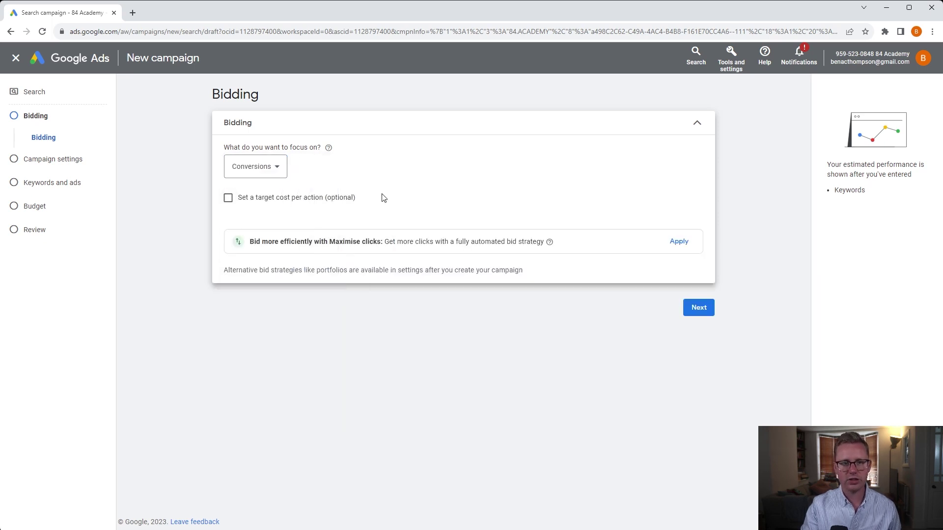
Switch the bidding focus to Conversion value and turn off the target return on ad spend.
click(265, 170)
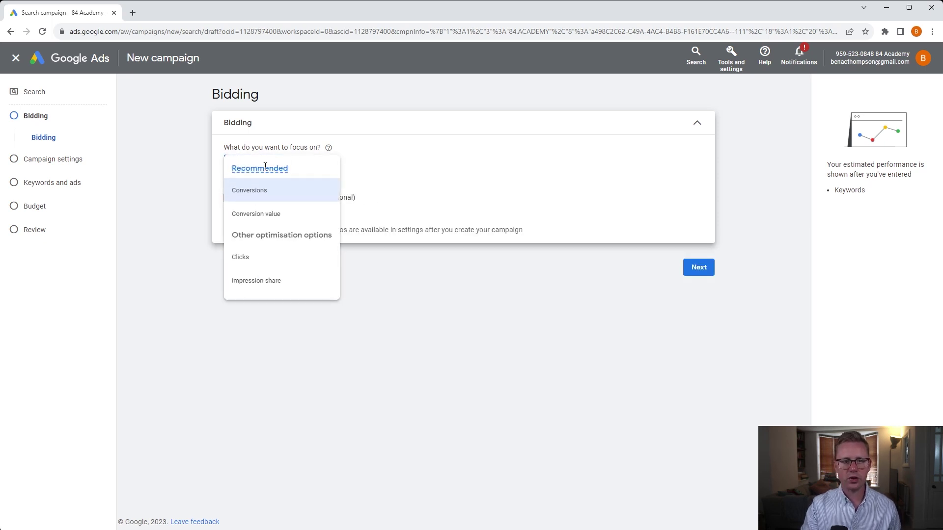
click(273, 213)
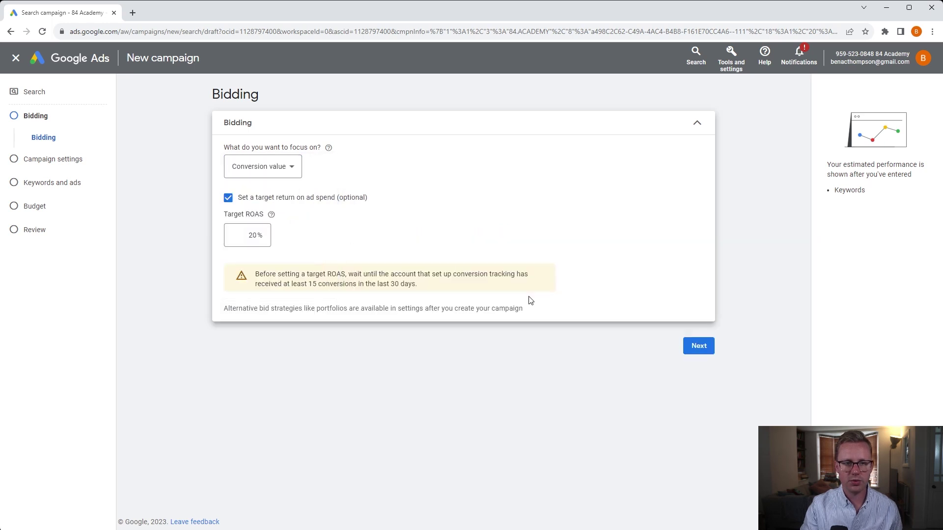
click(228, 198)
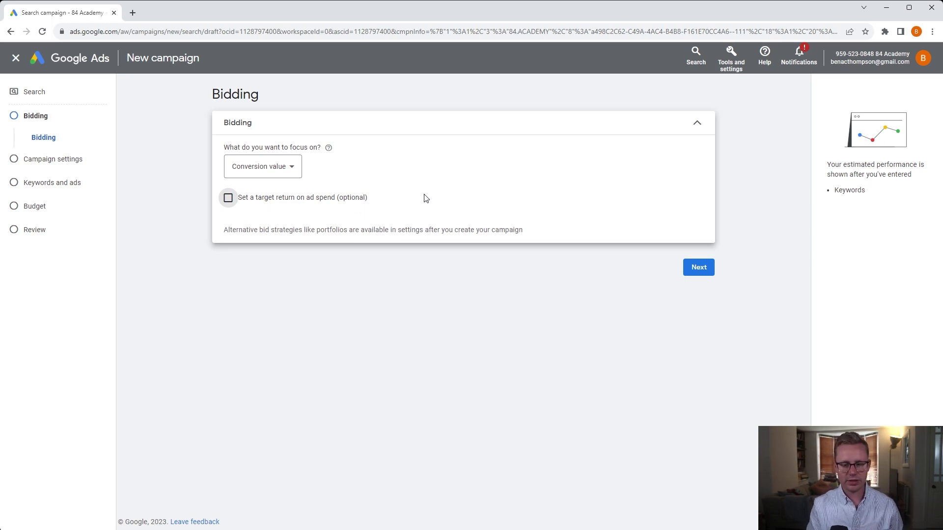
Change the bidding focus to Conversions and back to Conversion value.
click(292, 166)
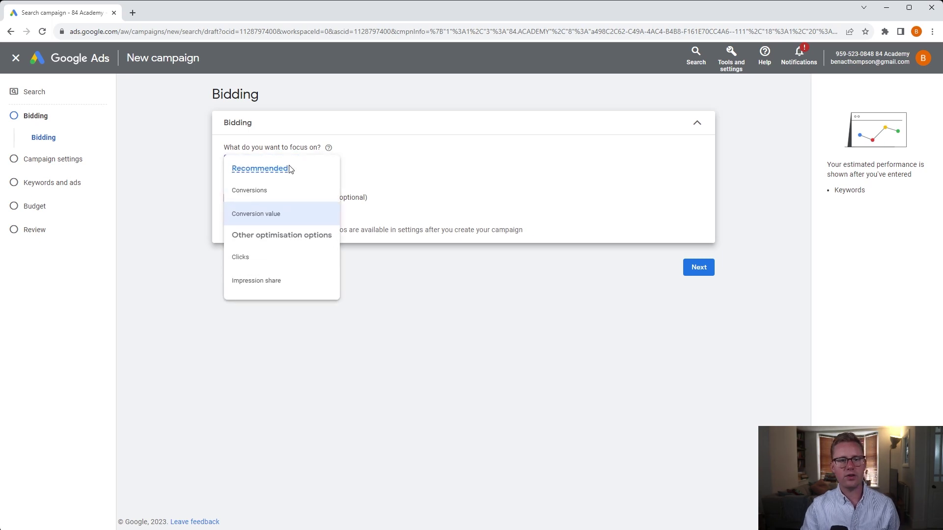
click(284, 196)
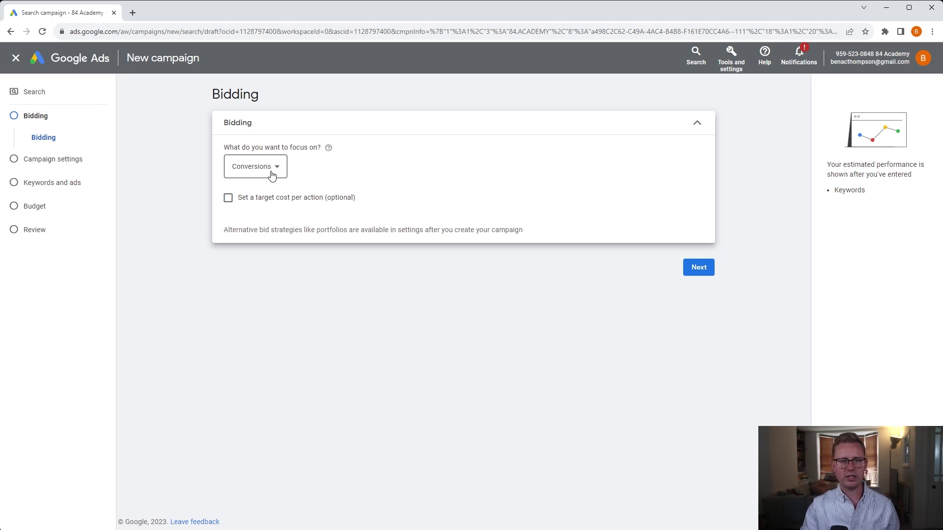
click(271, 172)
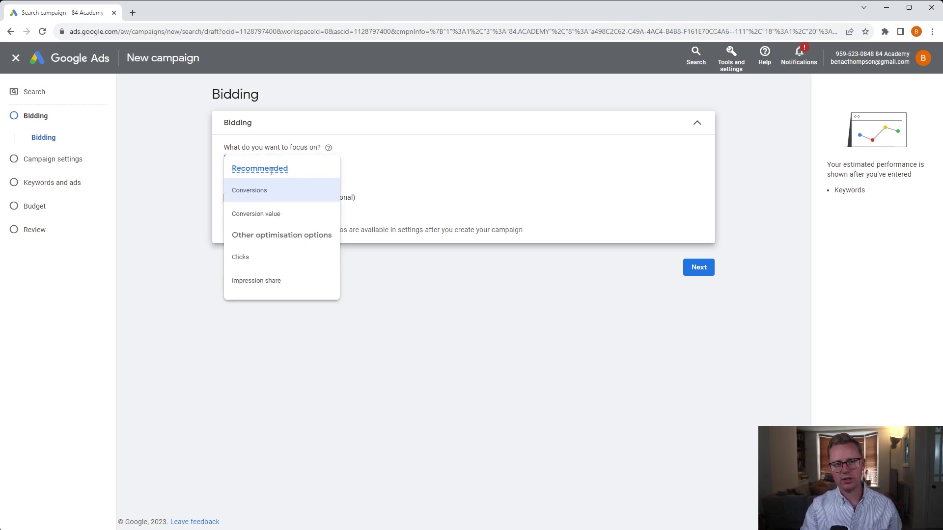
click(283, 223)
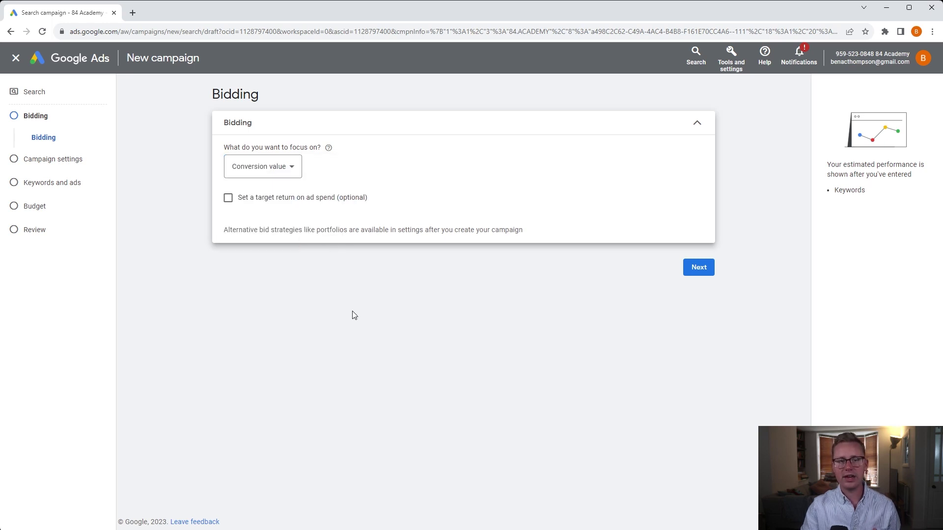
Try a target return on ad spend of 250% and turn the target off again.
click(229, 198)
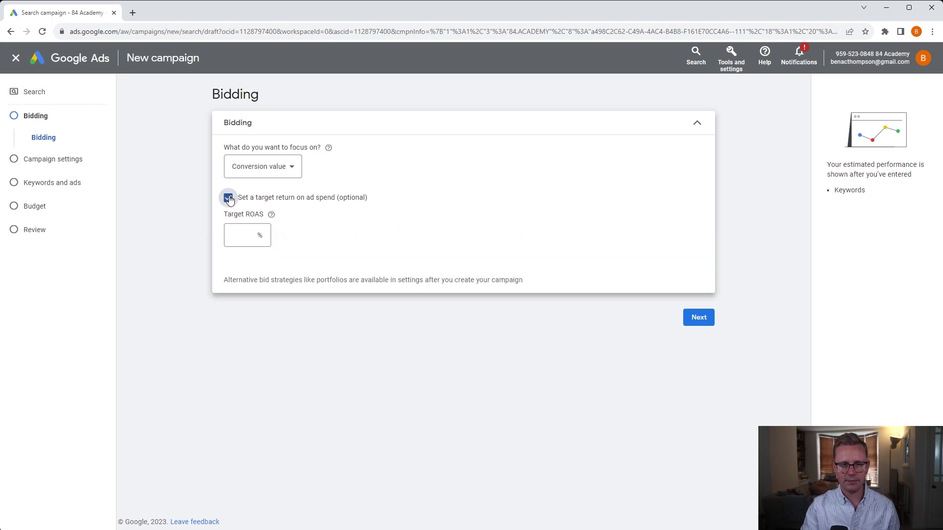
click(247, 234)
text(250)
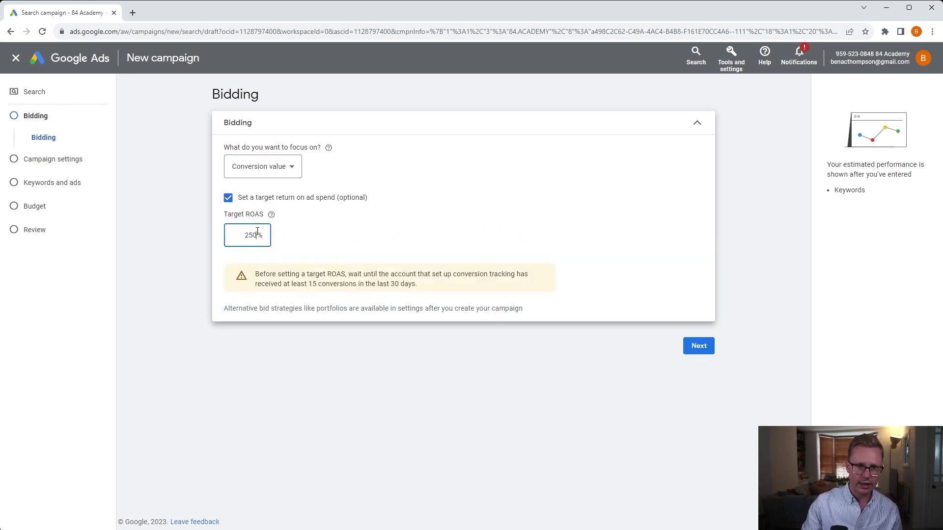
click(329, 227)
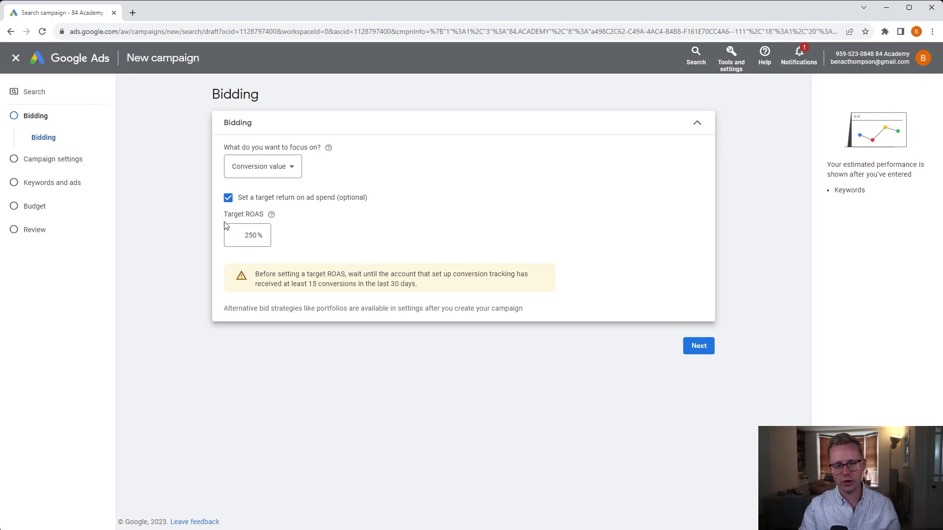
click(228, 198)
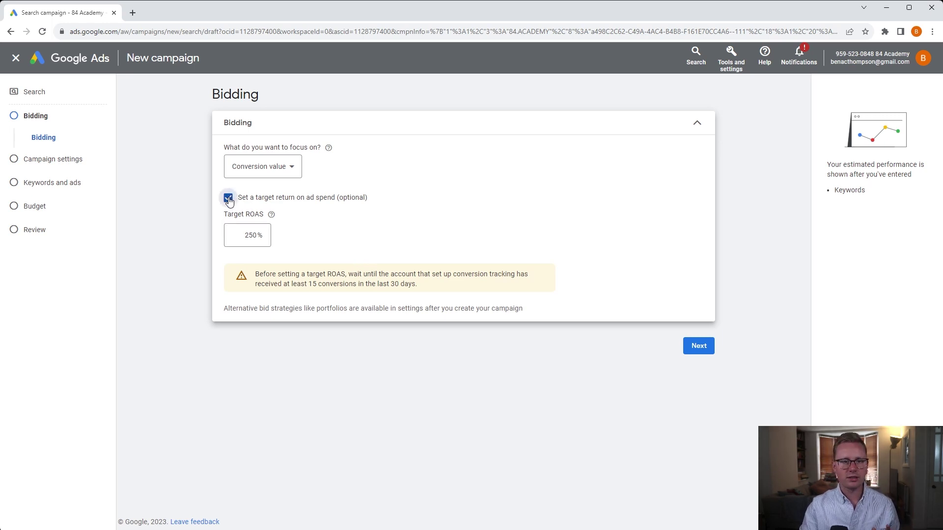
Set the bidding focus to Conversions without a target and continue to the campaign settings.
click(278, 167)
click(249, 190)
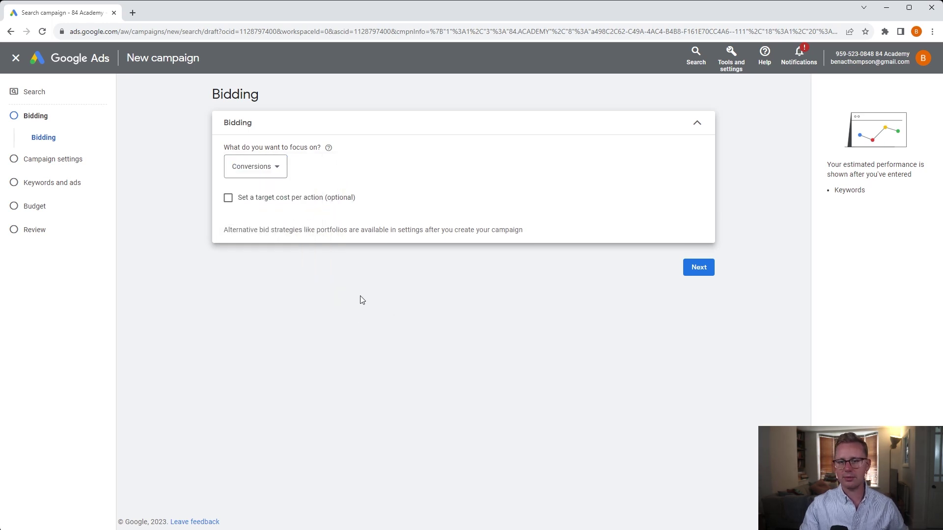
click(699, 272)
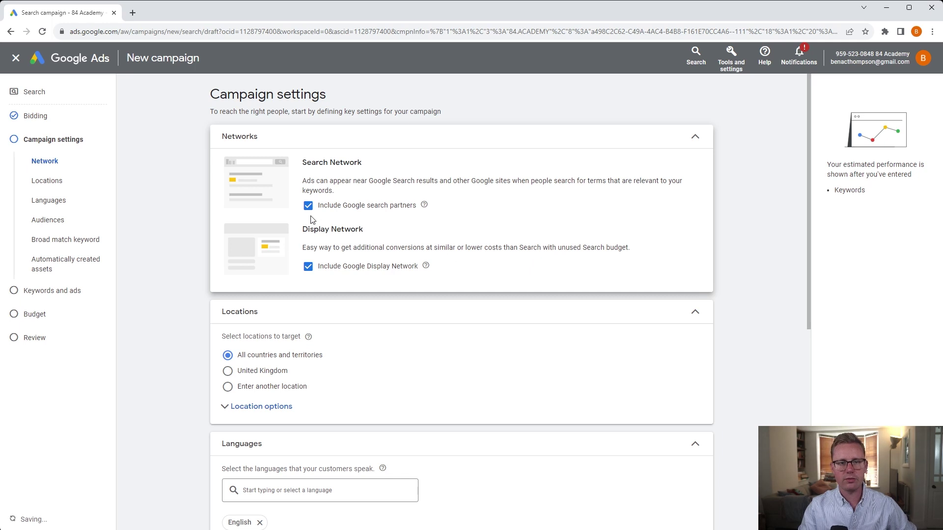
Exclude Google search partners and the Google Display Network from the campaign's networks.
click(309, 211)
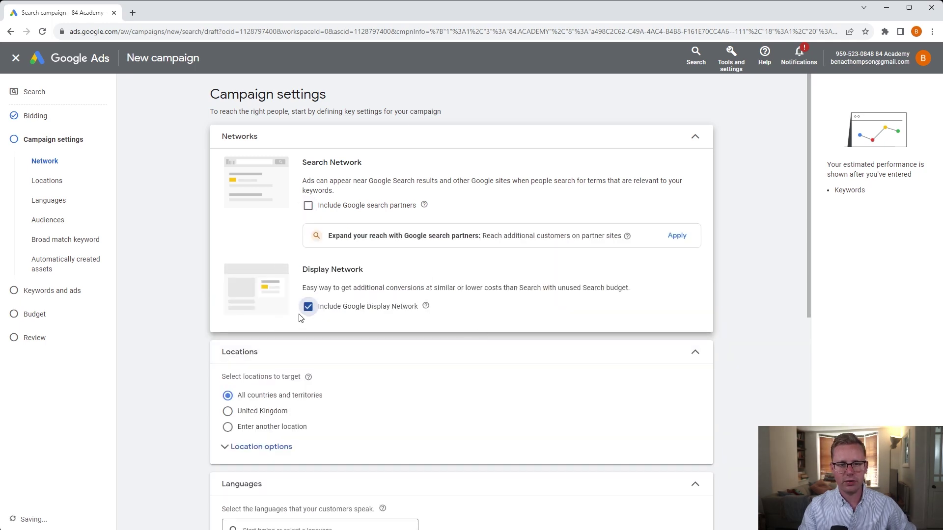
click(308, 308)
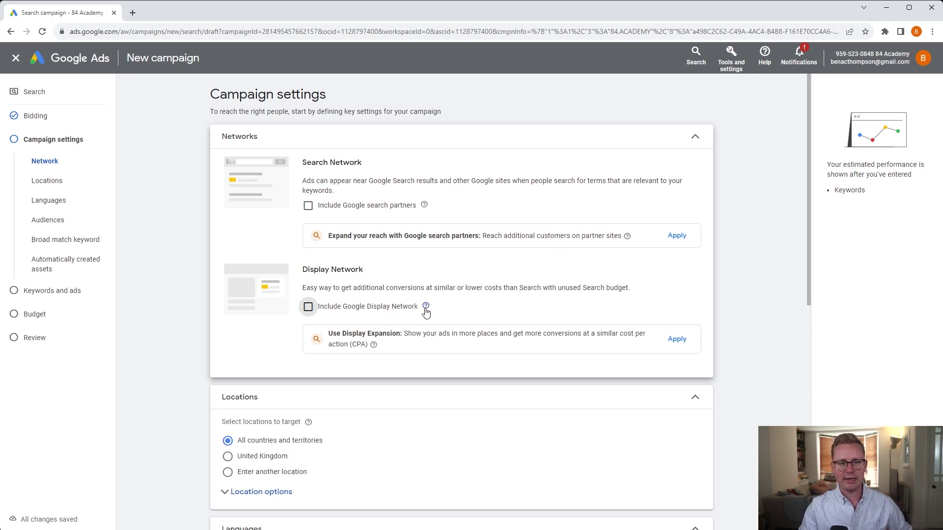
mouse_move(425, 306)
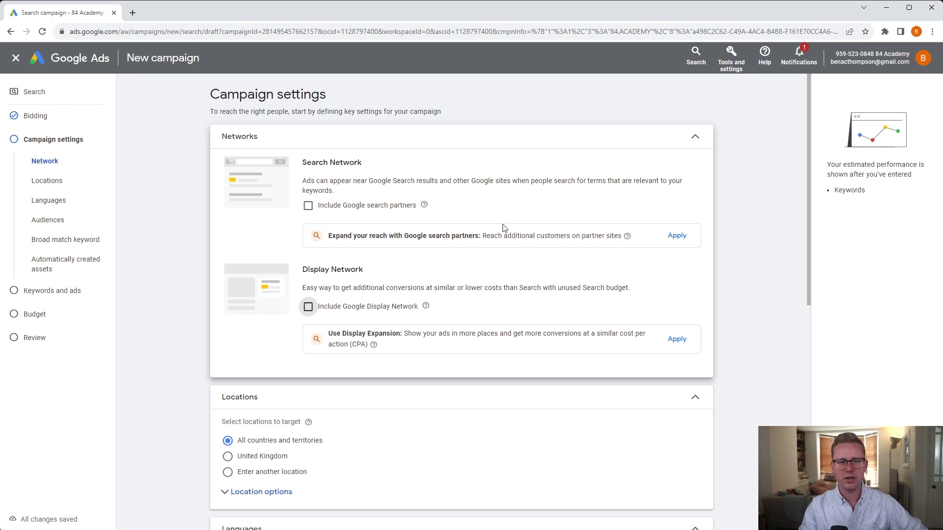
Expand the location options and choose United Kingdom as the target location.
scroll(515, 249, down, 3)
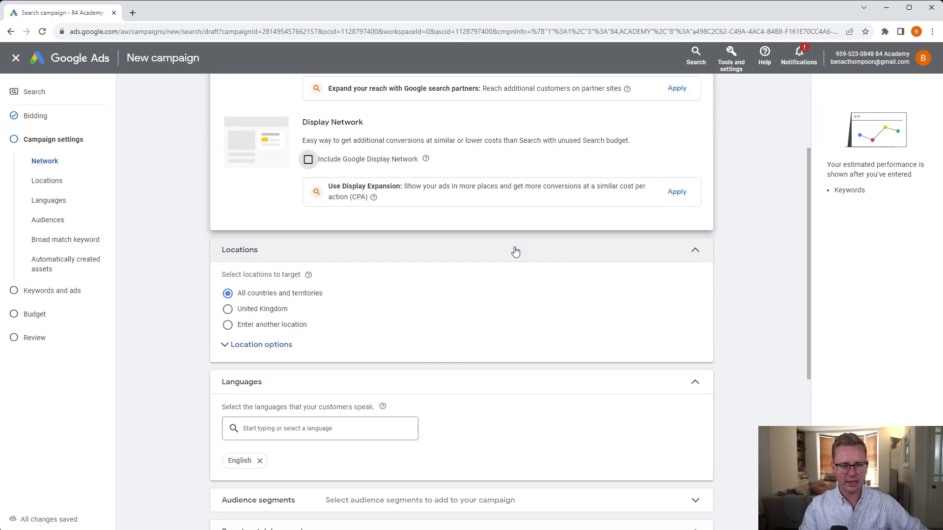
scroll(515, 252, down, 2)
click(259, 246)
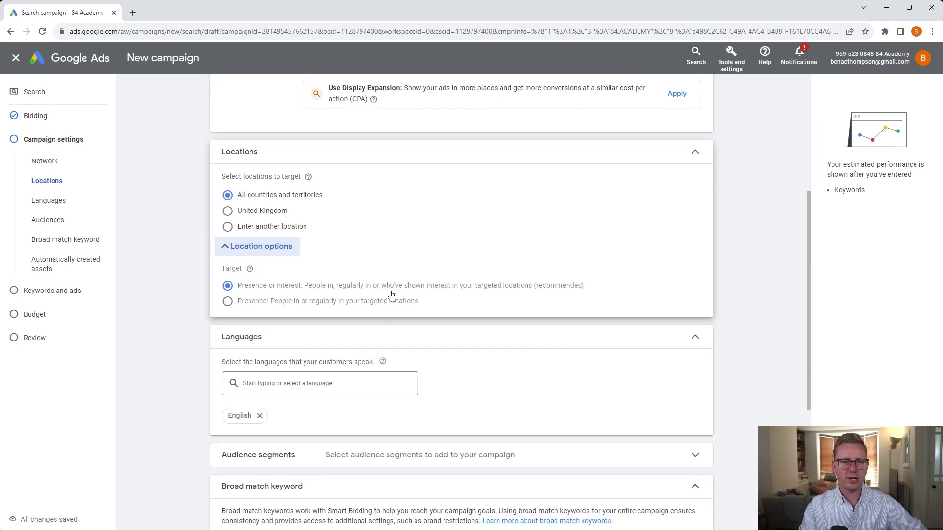
click(228, 211)
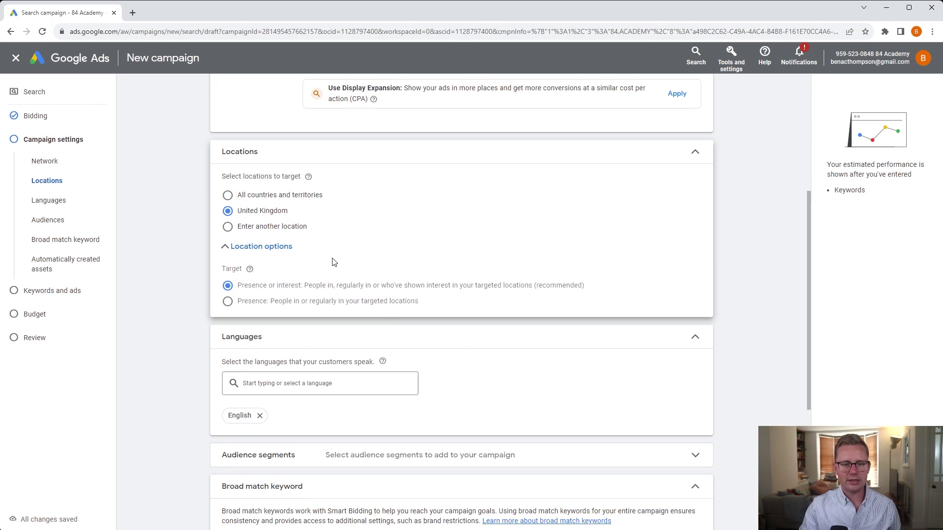
Choose to enter another location and add the United States as a targeted country.
click(228, 227)
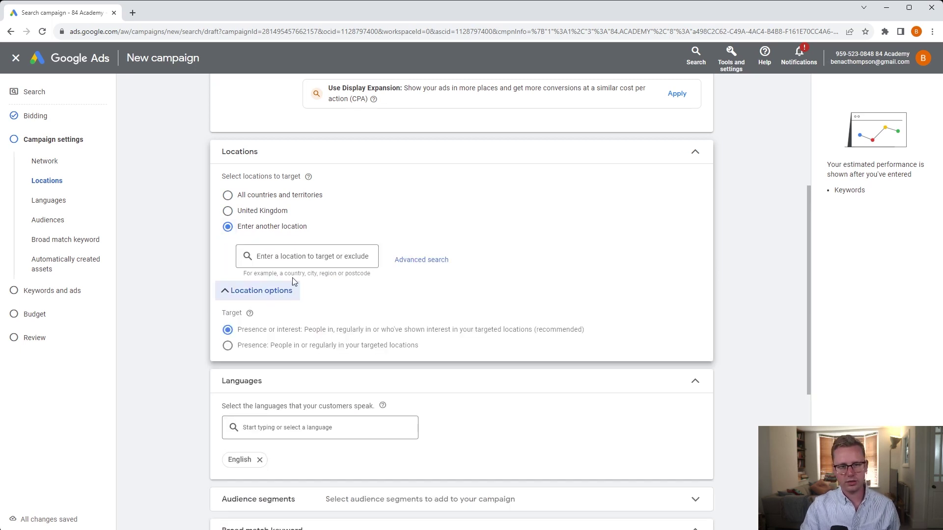
click(316, 259)
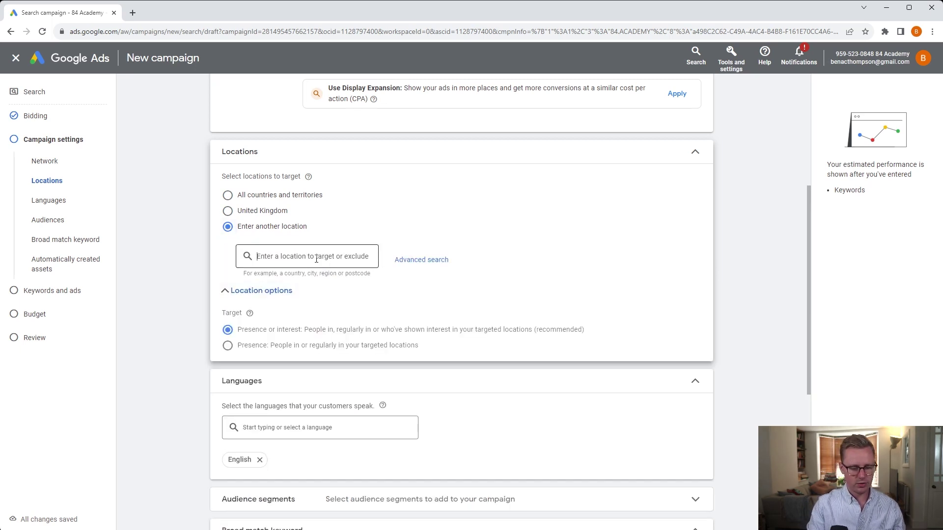
text(un)
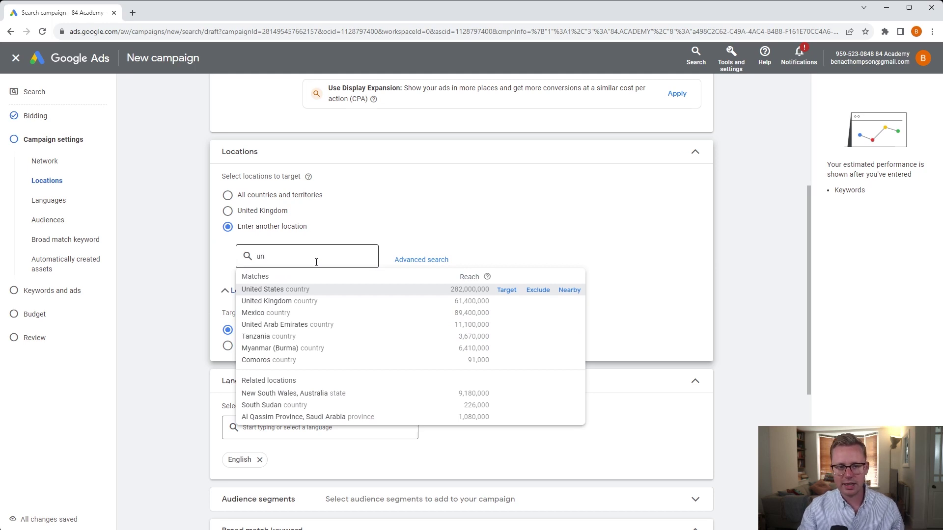
click(317, 293)
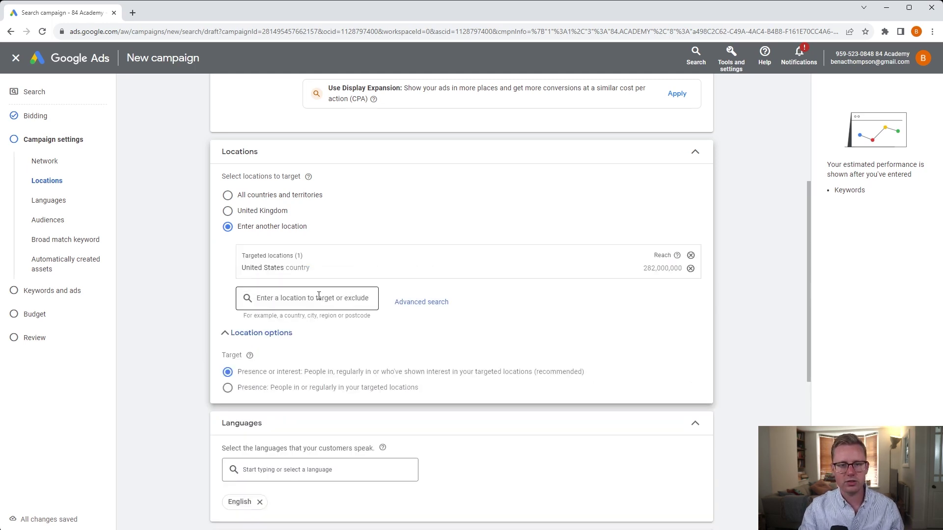
Use the advanced location search to target California, remove the United States, and save the targeting.
click(424, 308)
click(368, 416)
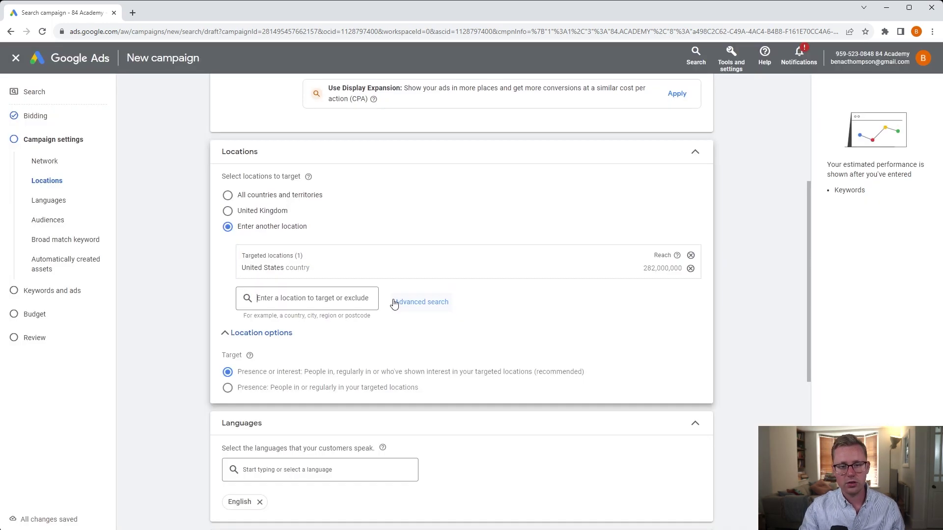
click(396, 303)
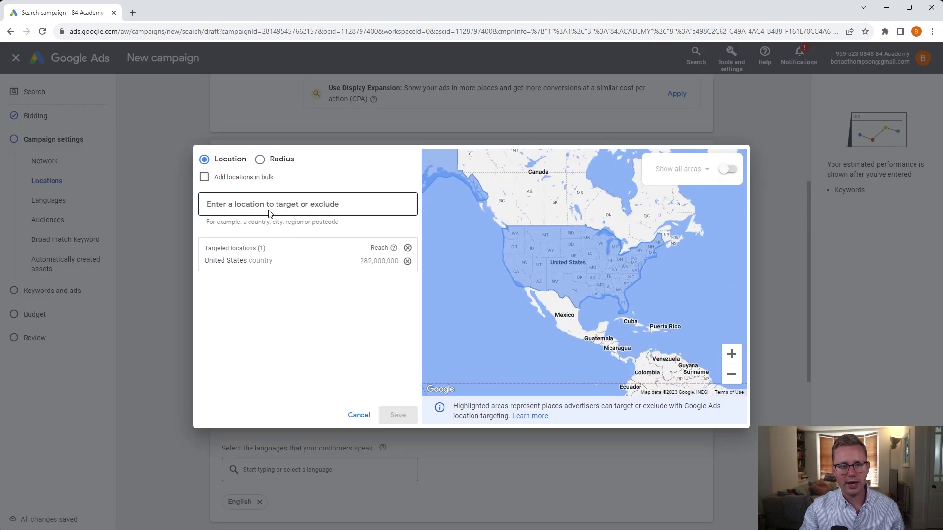
text(califo)
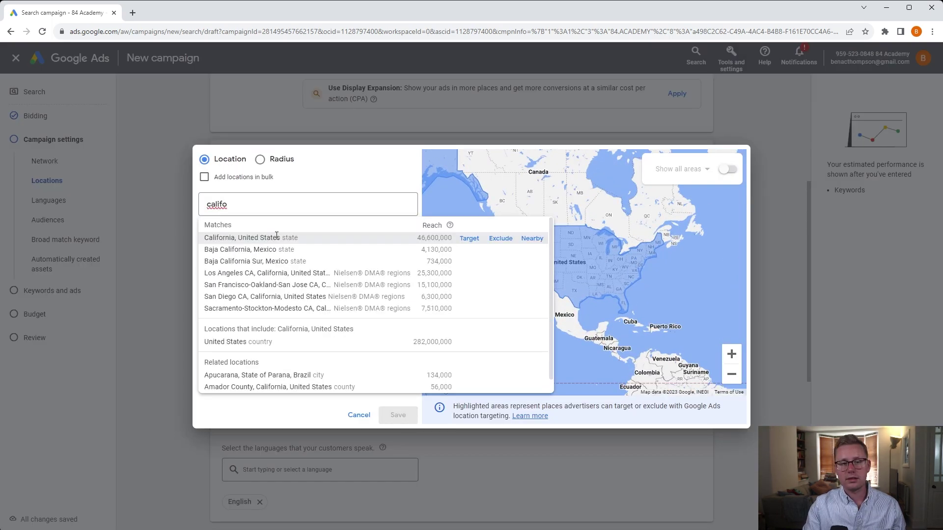
click(269, 238)
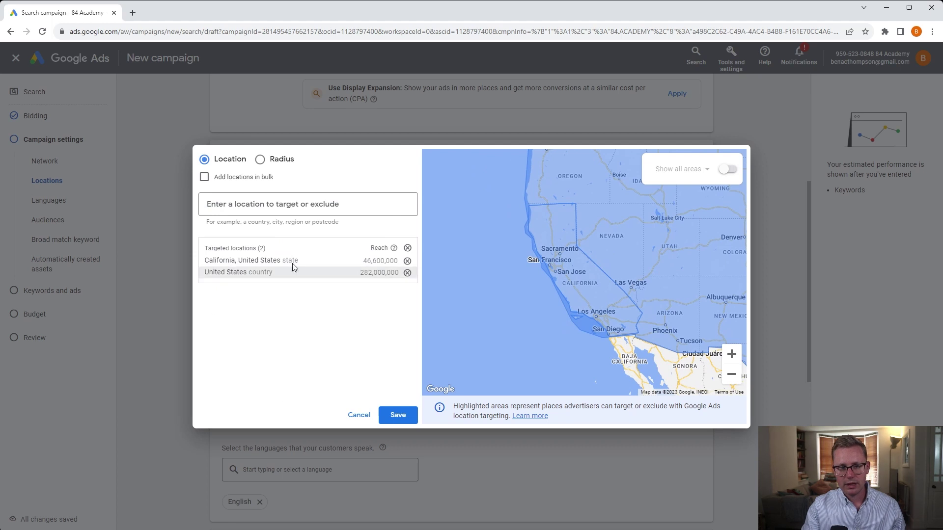
click(407, 273)
click(398, 415)
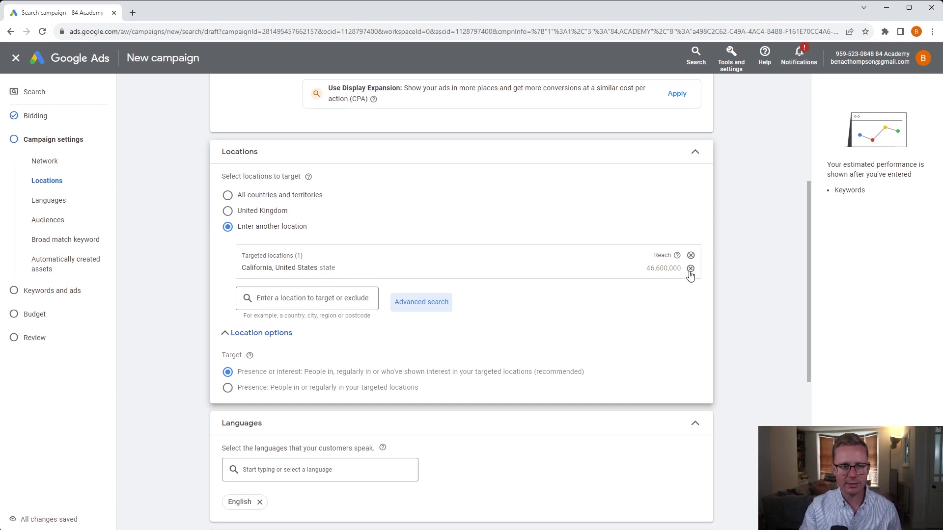
Target the United Kingdom again, try the Presence option, and return to Presence or interest.
click(228, 211)
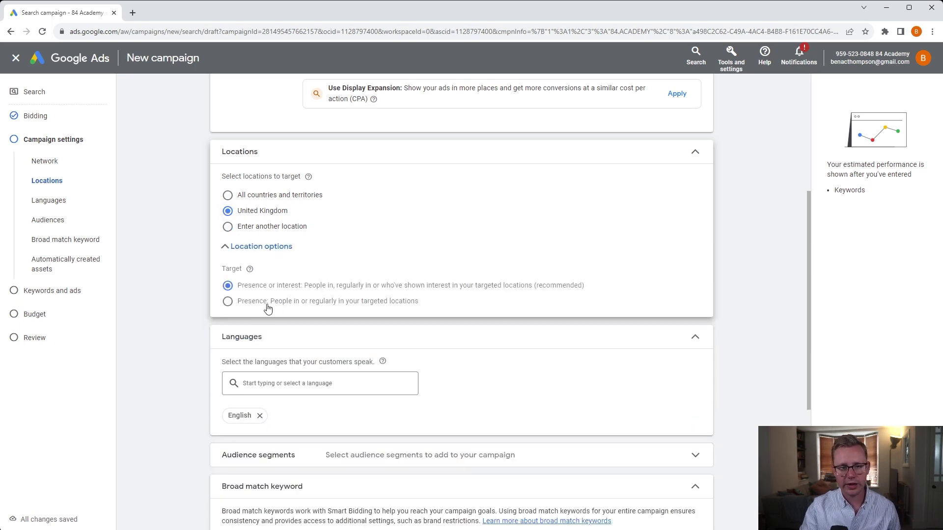
click(228, 303)
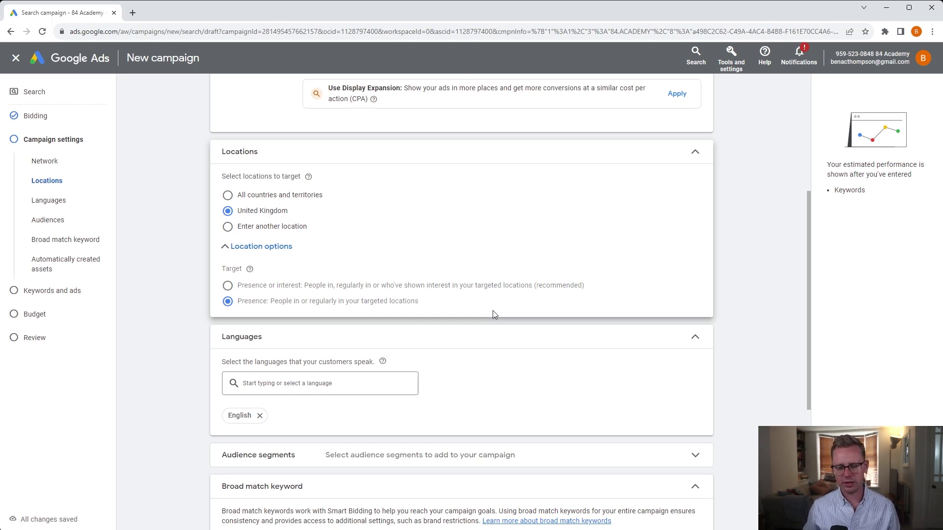
click(227, 288)
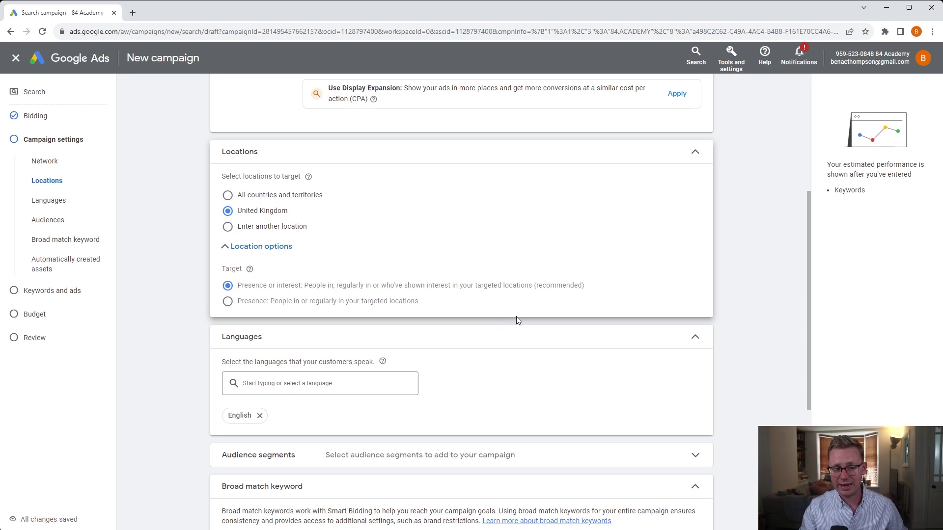
Expand the audience segments and select all suggested segments under Recent and ideas, keeping the Observation setting.
scroll(517, 320, down, 1)
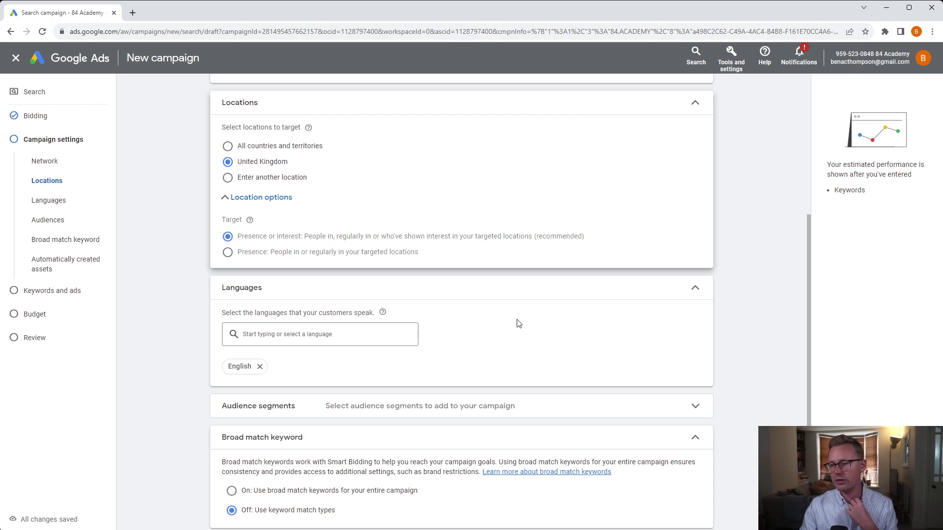
scroll(531, 324, down, 3)
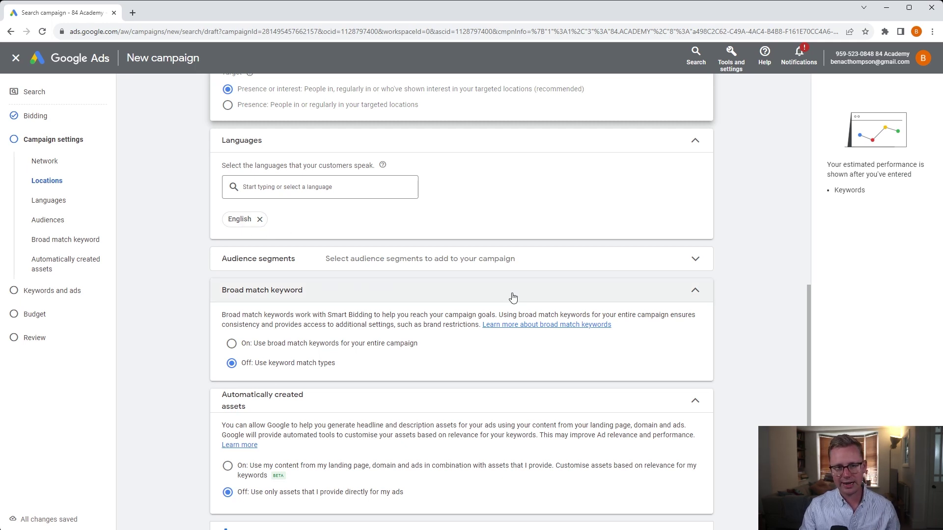
scroll(594, 203, down, 1)
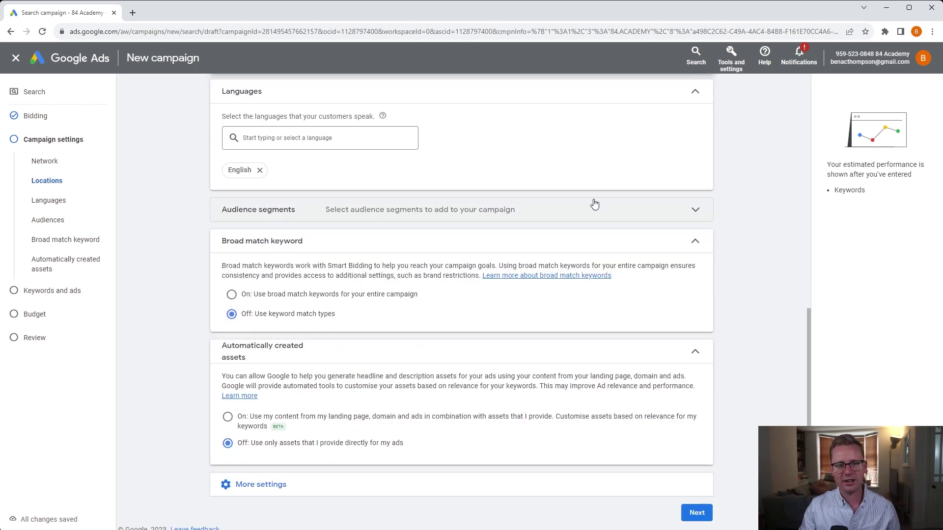
click(480, 218)
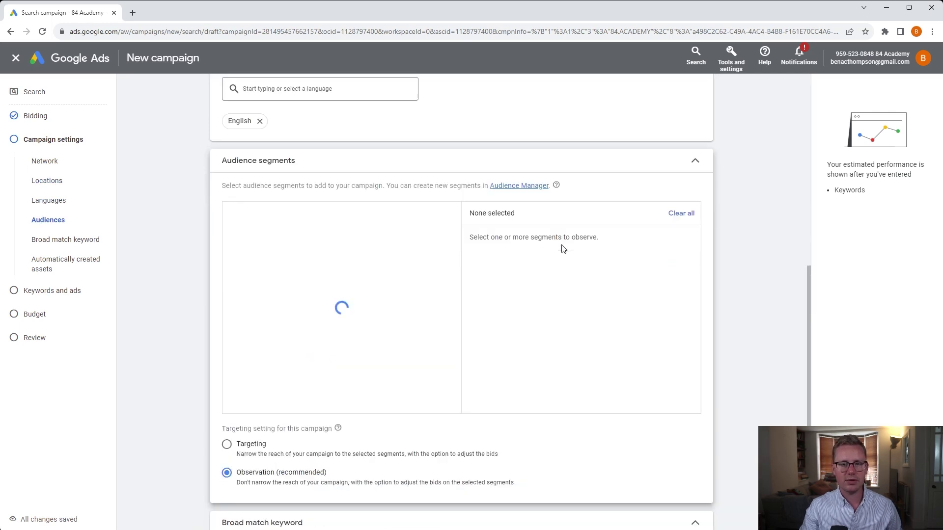
scroll(262, 413, up, 1)
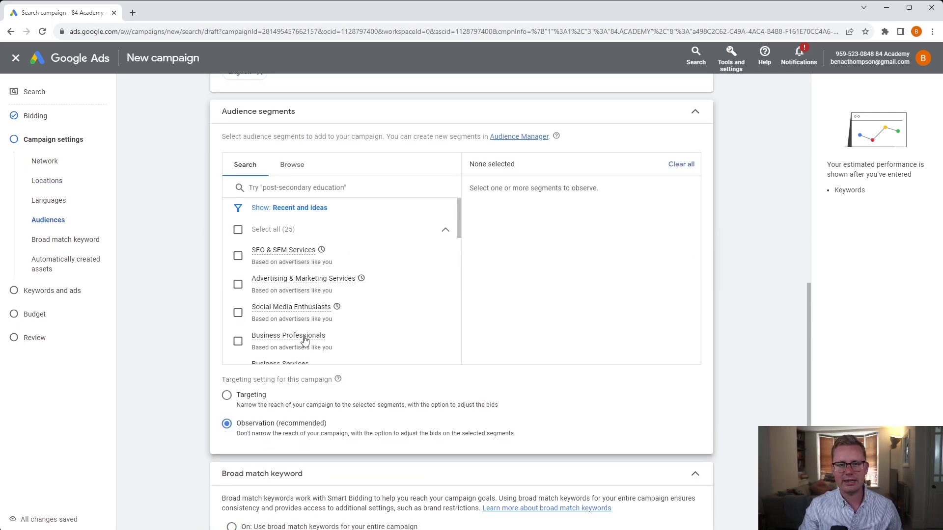
click(238, 229)
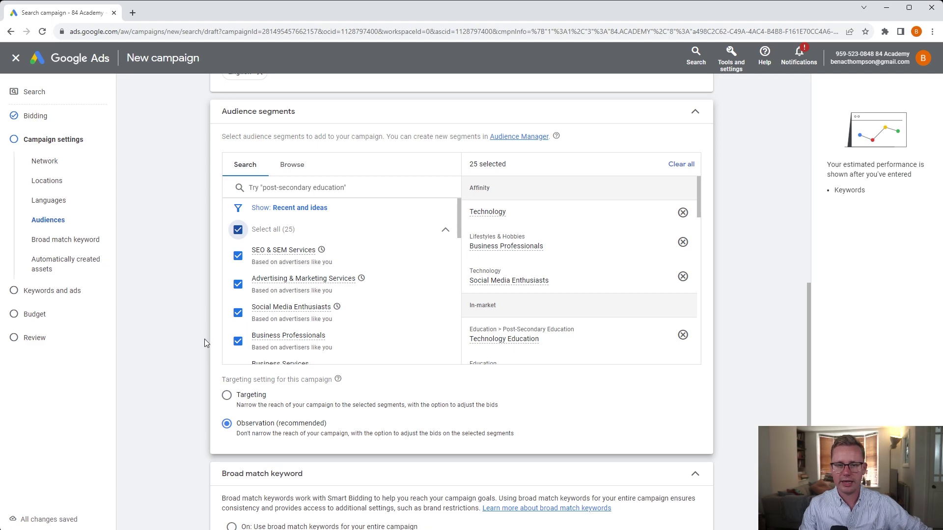
Expand the additional campaign settings, open Brand restrictions without adding any brand list, and continue to Keywords and ads.
scroll(204, 339, down, 2)
scroll(204, 339, down, 2)
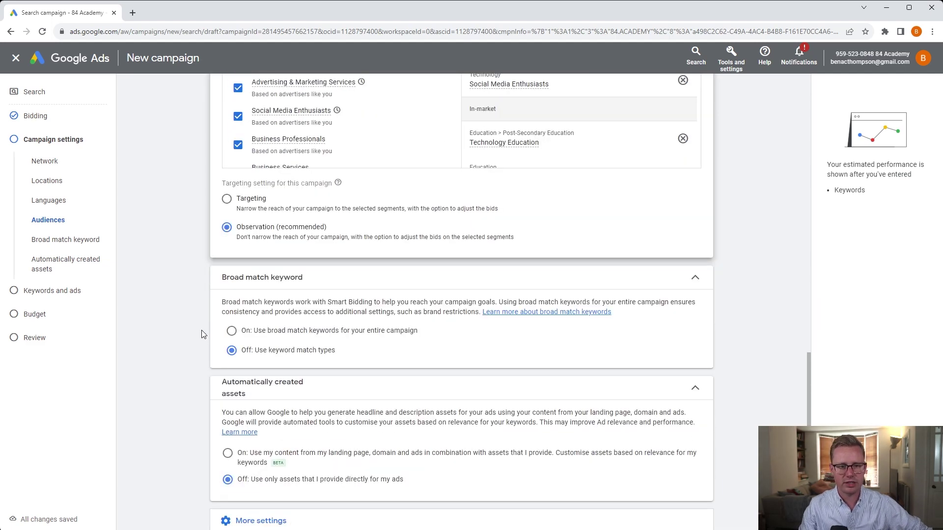
scroll(275, 289, up, 2)
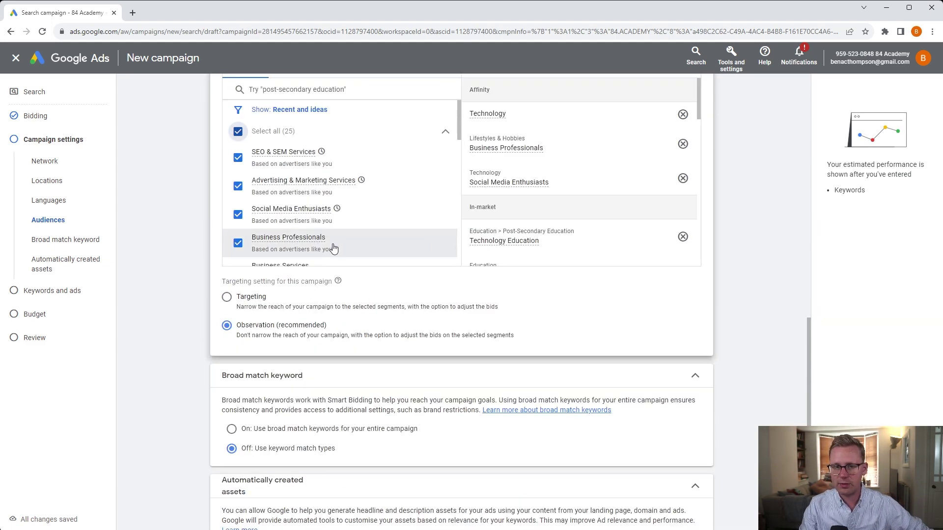
scroll(381, 339, down, 3)
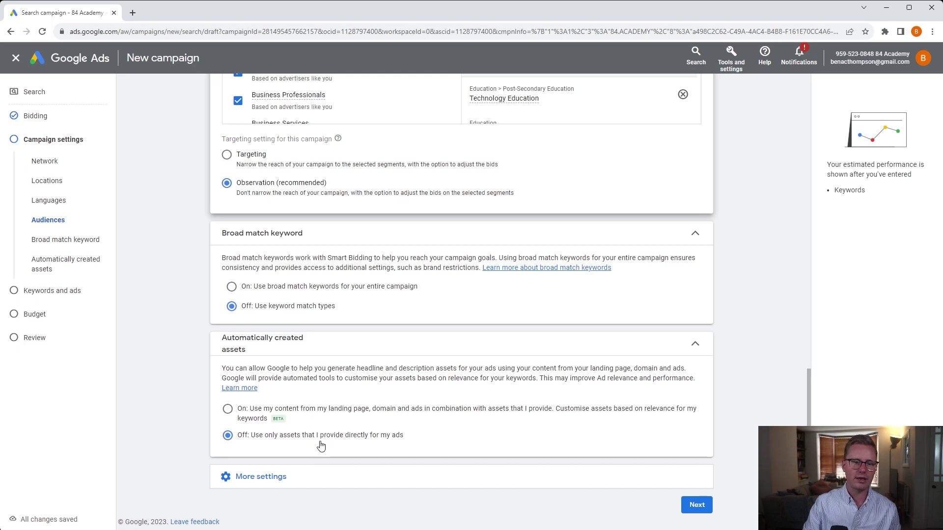
click(320, 485)
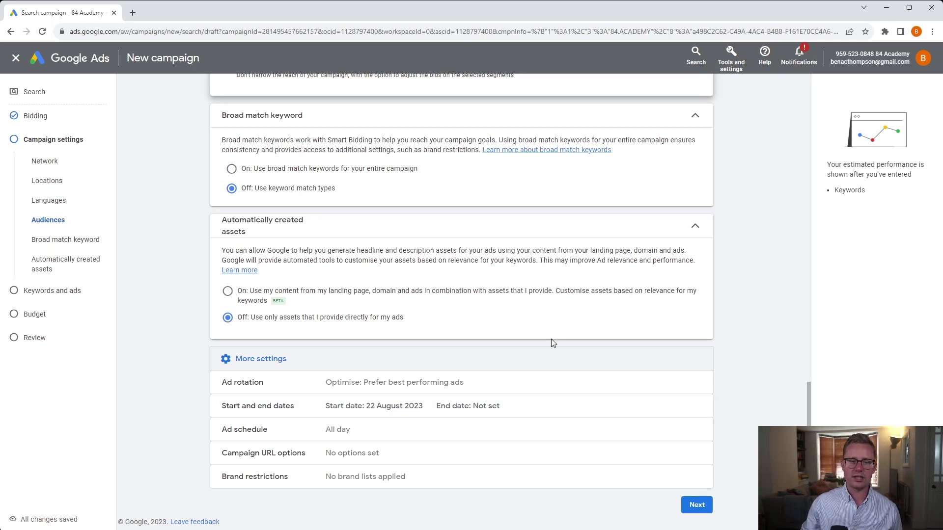
click(594, 475)
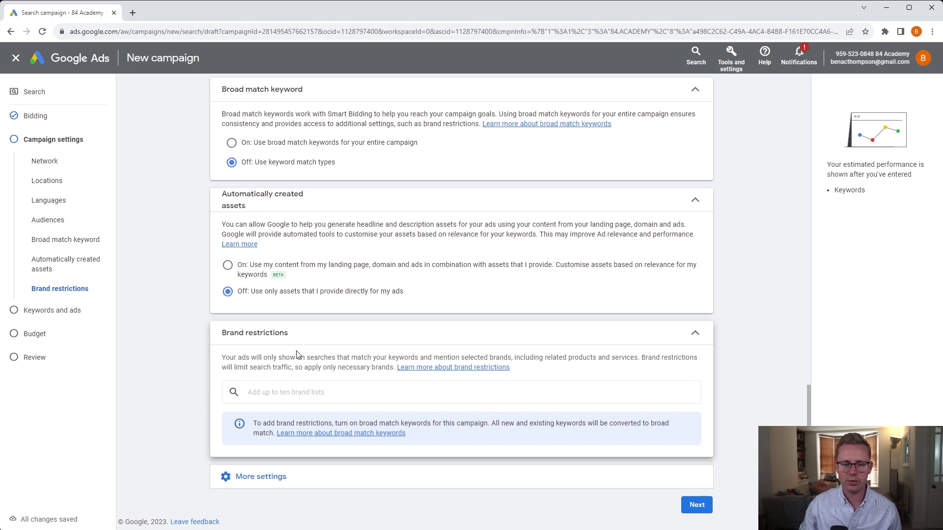
click(697, 504)
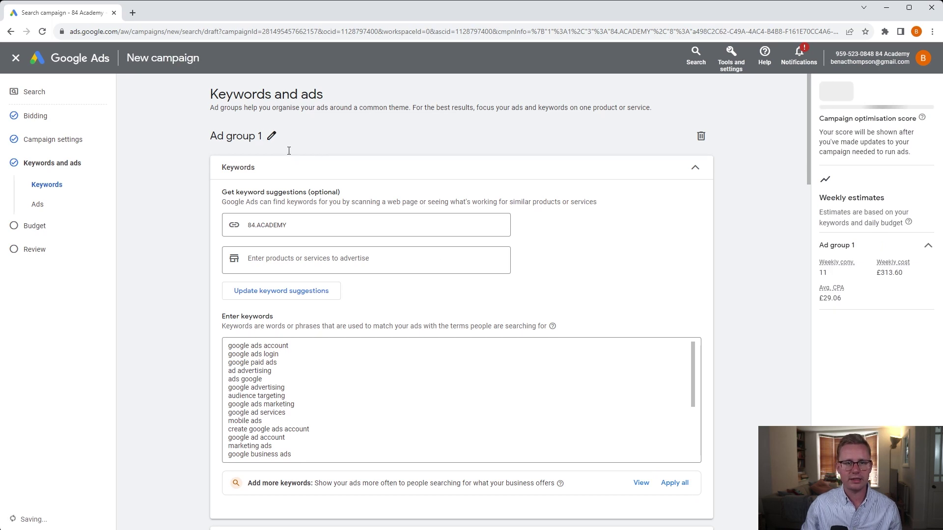
Rename the ad group as "Keyword Theme 1".
click(272, 136)
click(352, 143)
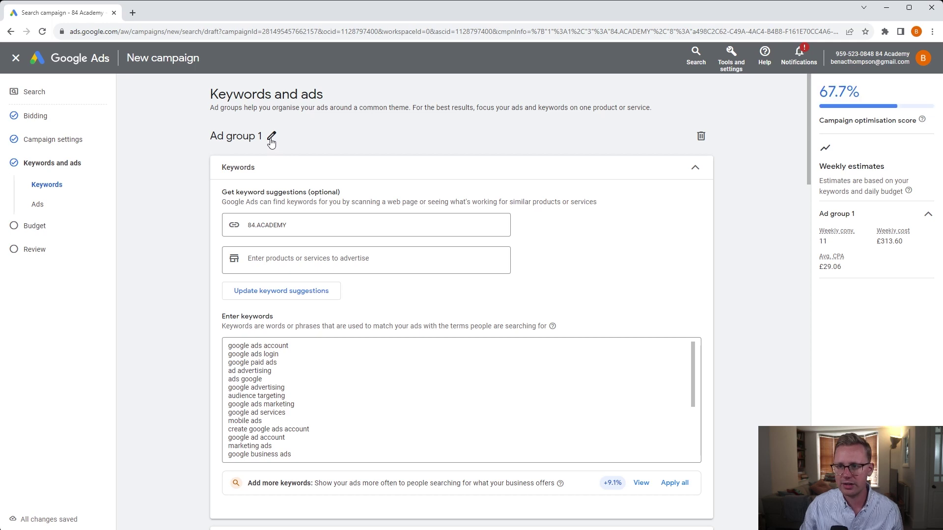
click(271, 140)
drag(271, 136, 172, 138)
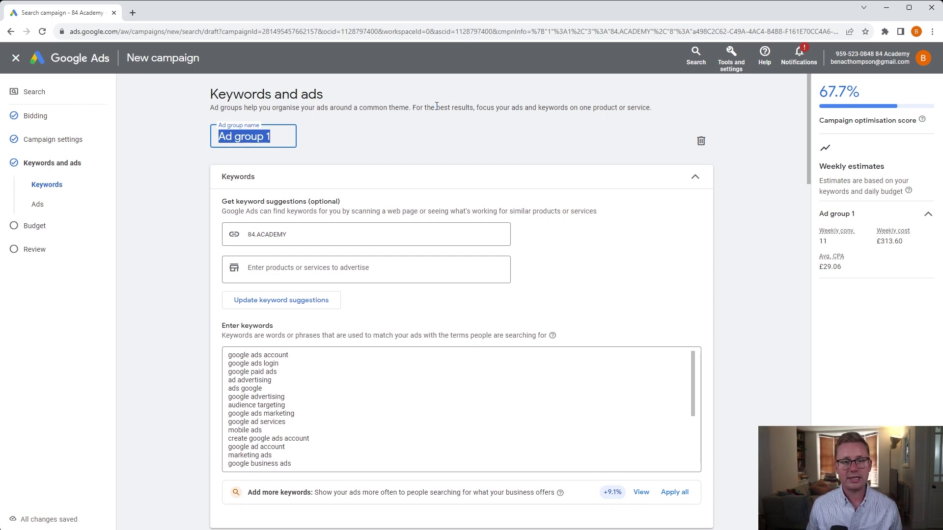
text(Keyword Theme)
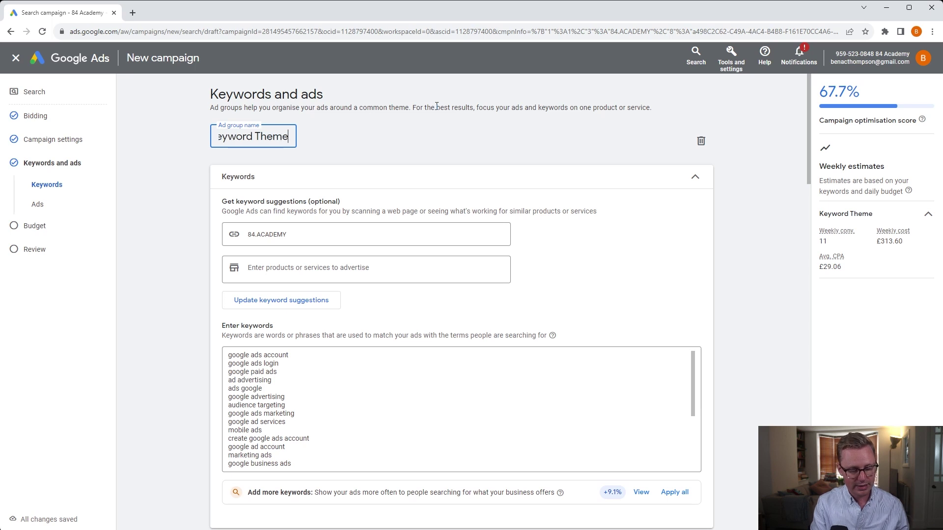
text( 1)
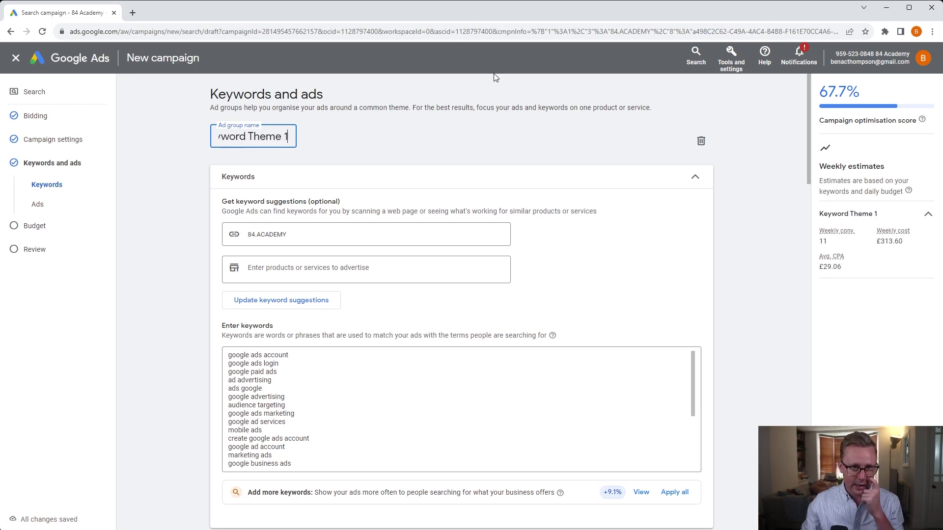
click(441, 140)
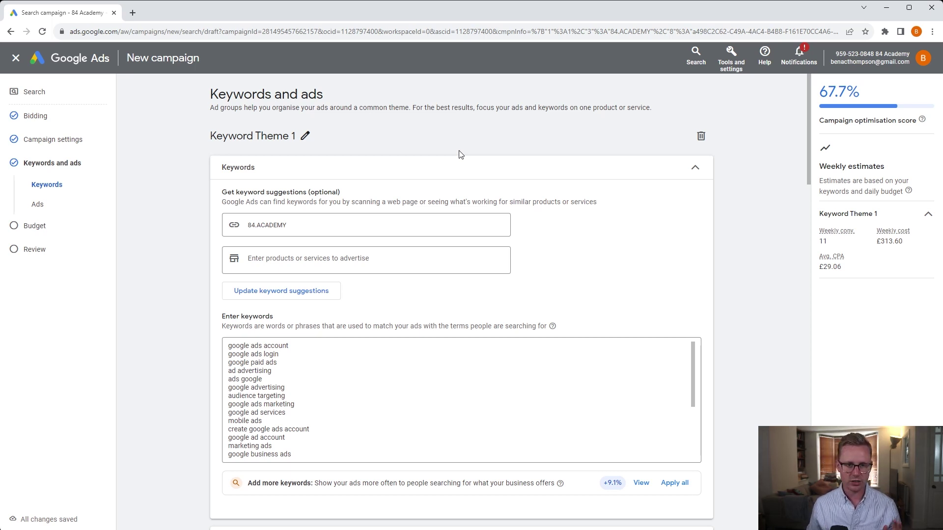
Clear all the suggested keywords from the ad group's keyword list.
scroll(460, 154, down, 3)
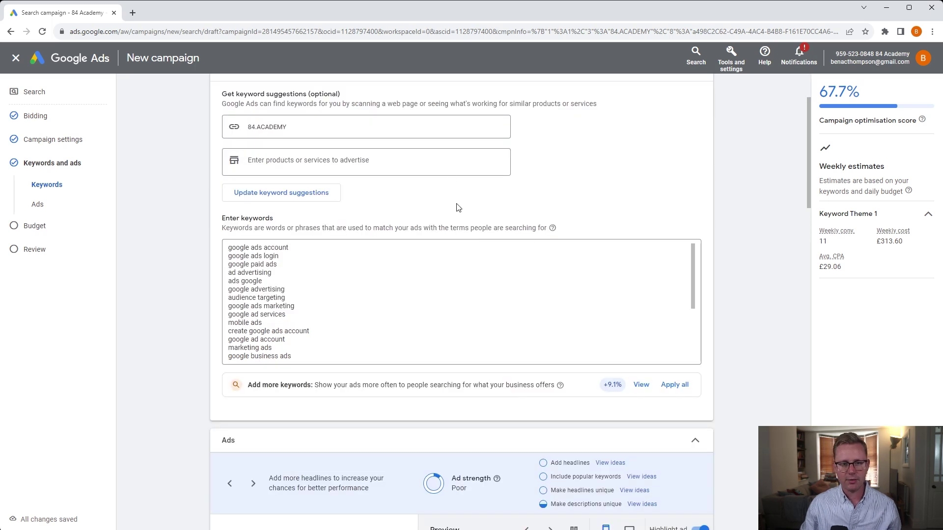
scroll(449, 254, up, 1)
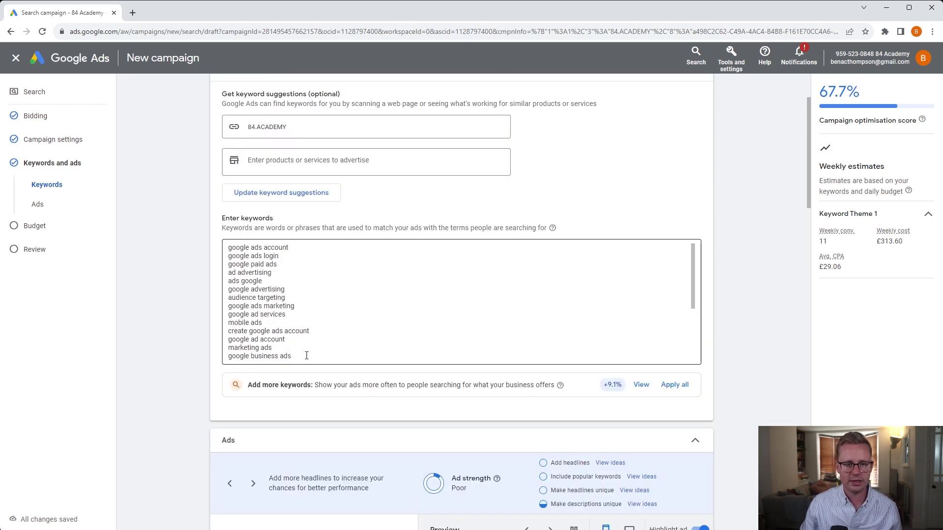
drag(306, 356, 223, 272)
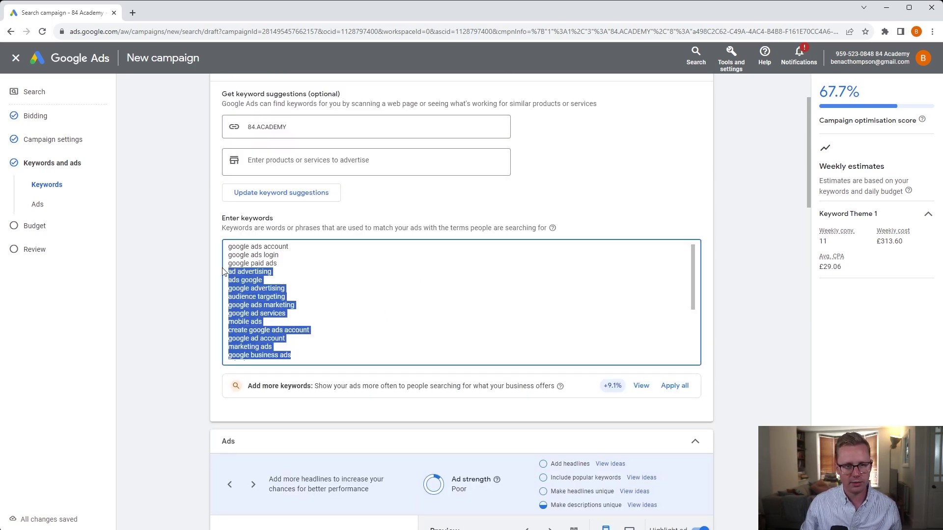
key(ctrl+a)
key(BackSpace)
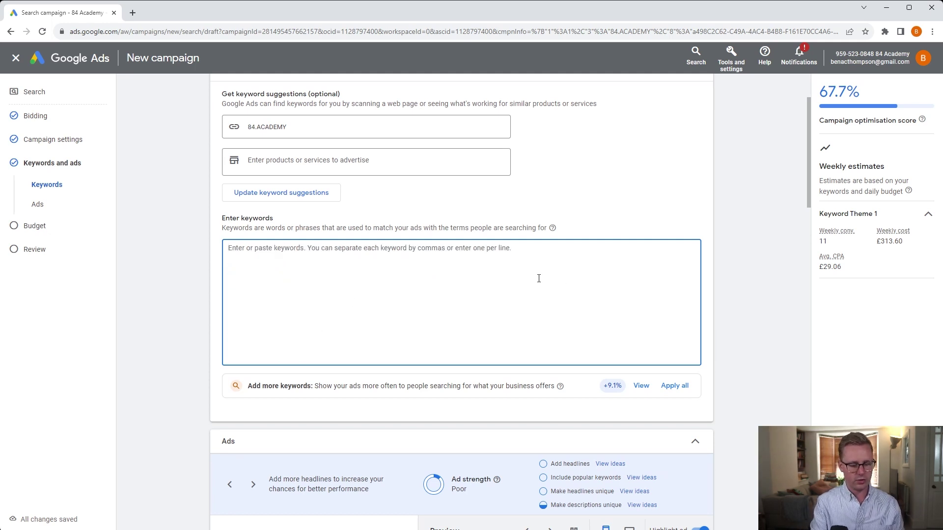
Enter the exact match keywords [google ads tutorial] and [google ads course], each on its own line.
text(google ads )
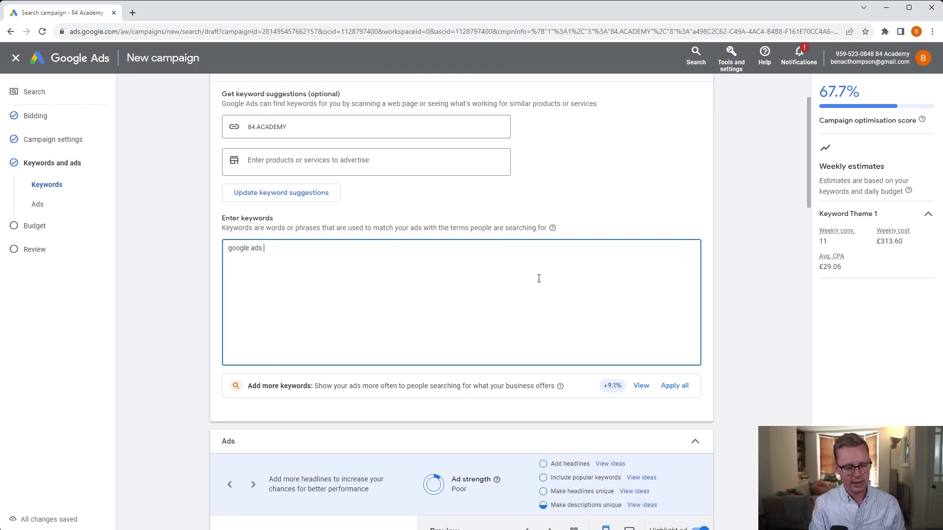
text(tutorial)
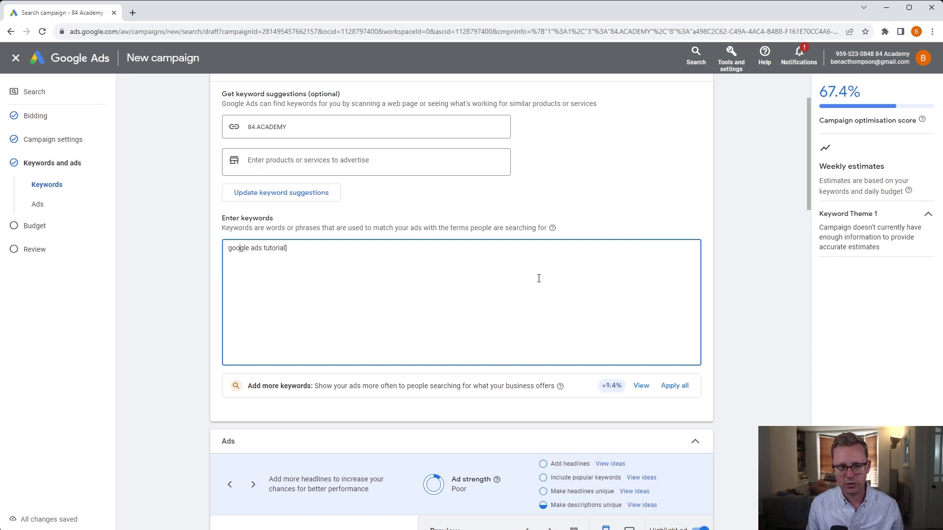
text([)
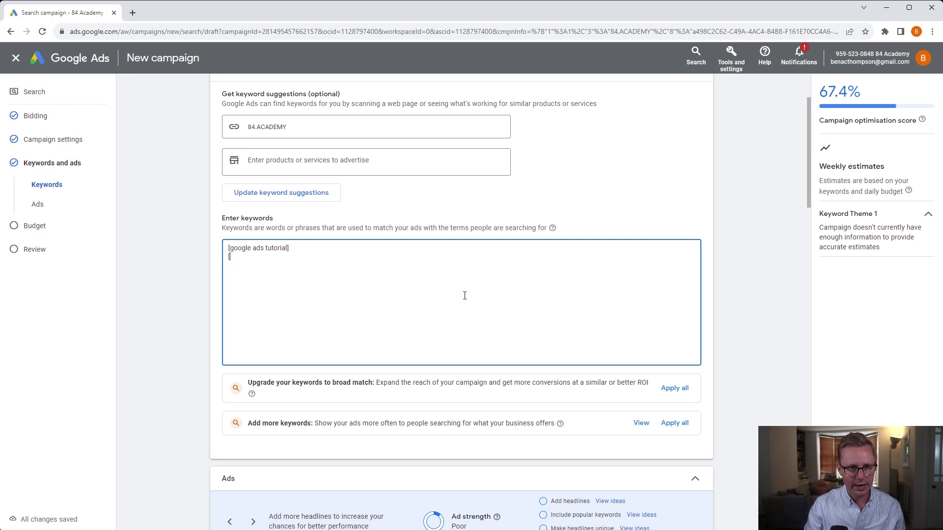
text(google ads cou)
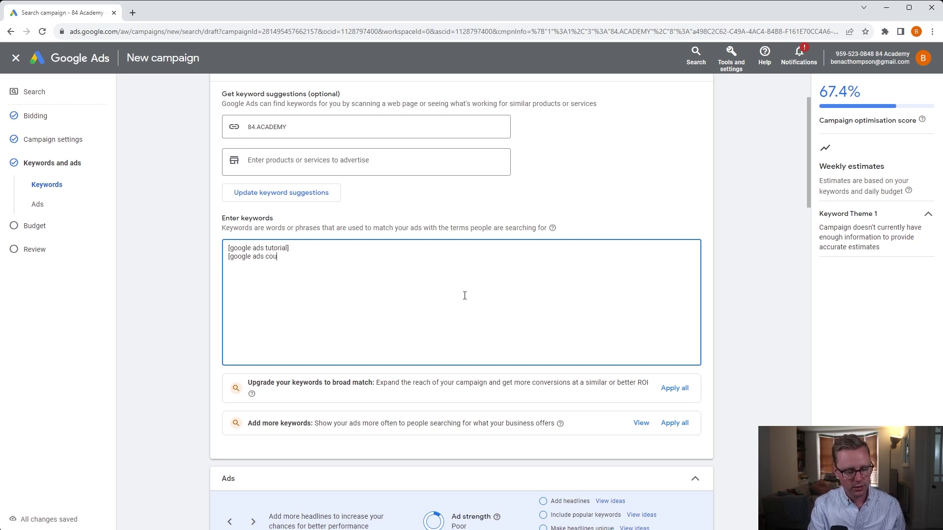
text(rse)
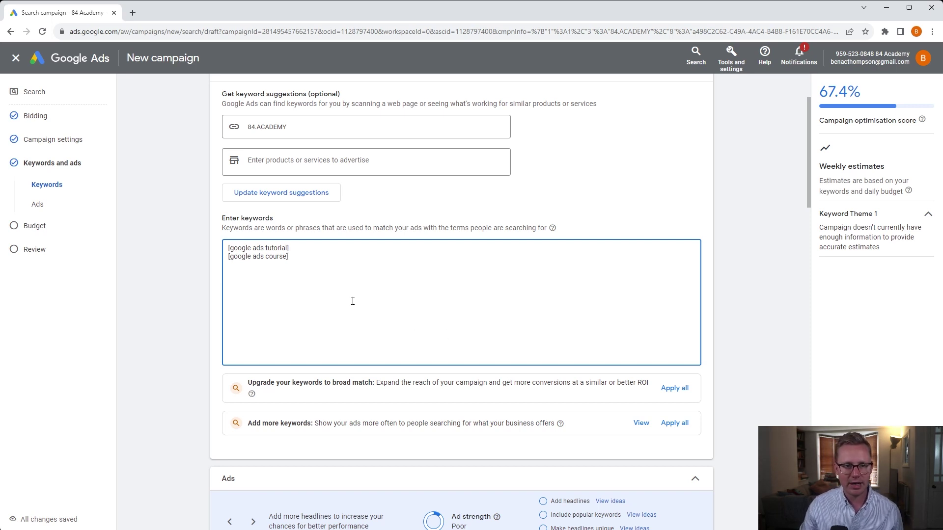
key(Return)
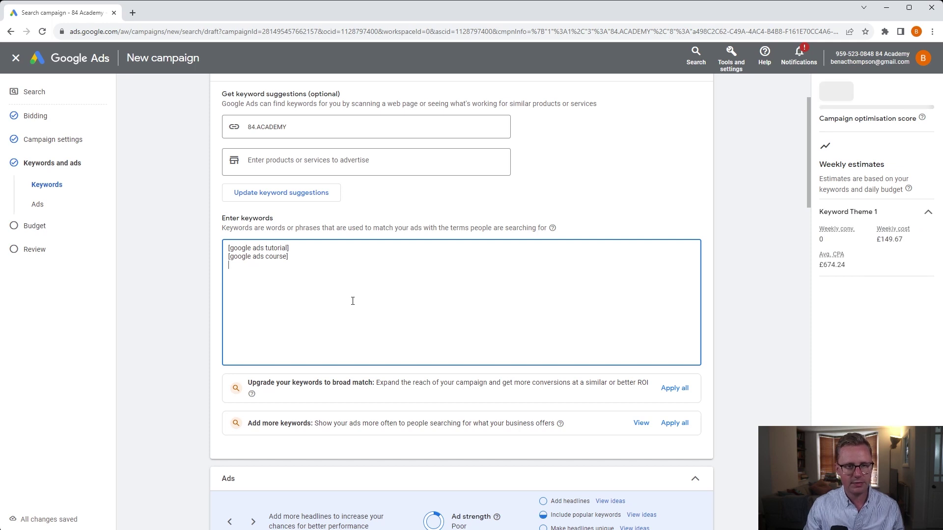
key(BackSpace)
key(BackSpace)
text(])
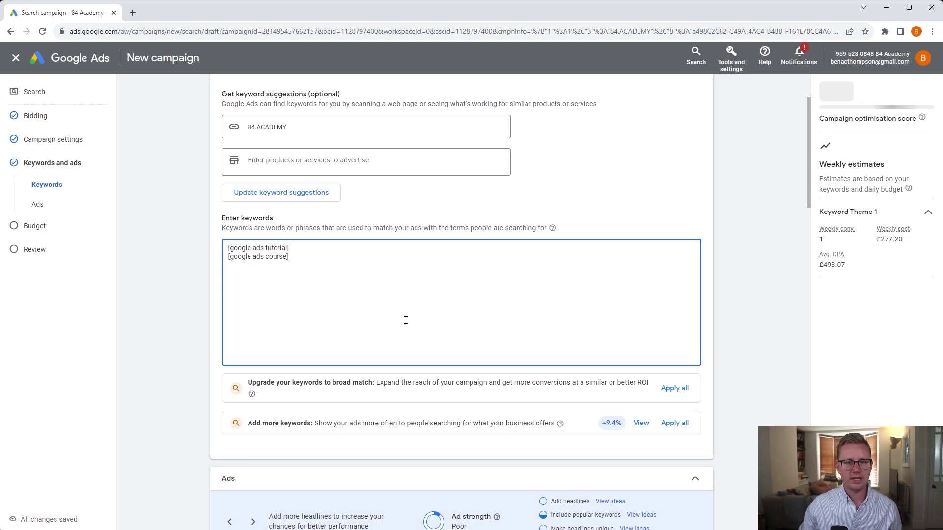
Set the ad's final URL to 84.ACADEMY/pages/google-ads-course.
scroll(413, 328, down, 8)
click(346, 229)
text(/)
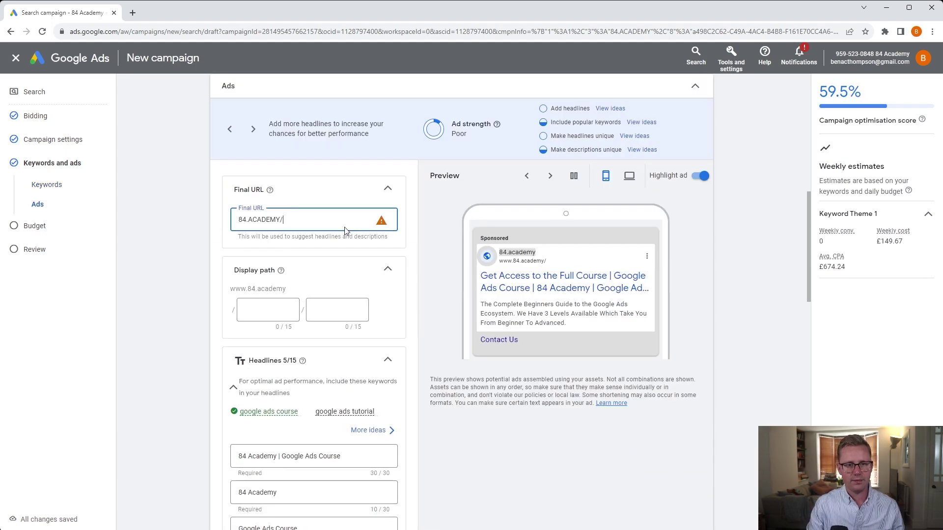
text(pages/google-ads-course)
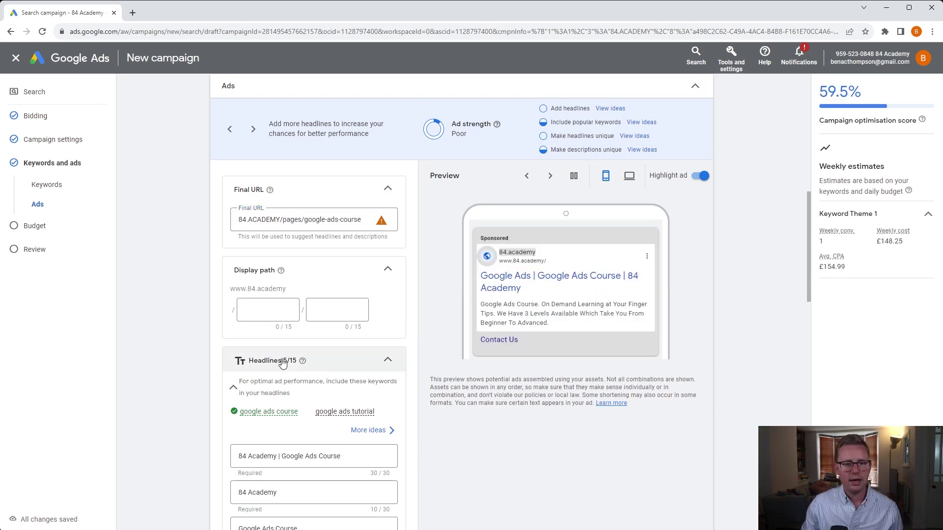
Add the 1128 × 564 "full_width_opt[564x282]" image from the asset library to the campaign and save it.
scroll(280, 361, down, 2)
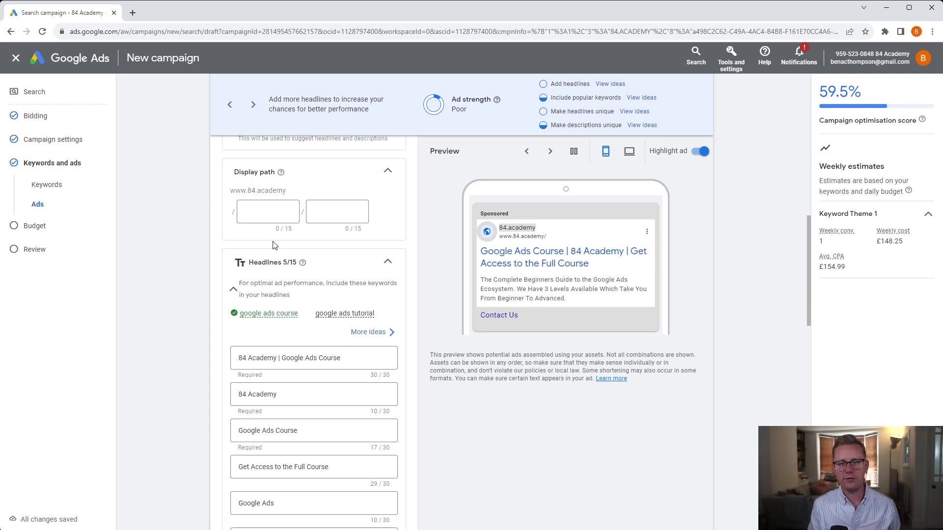
scroll(278, 250, down, 3)
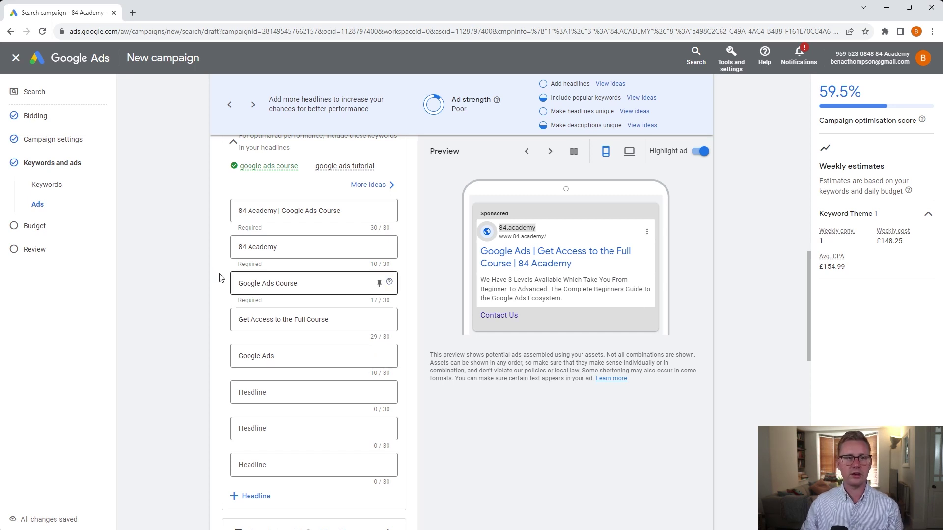
scroll(205, 280, down, 5)
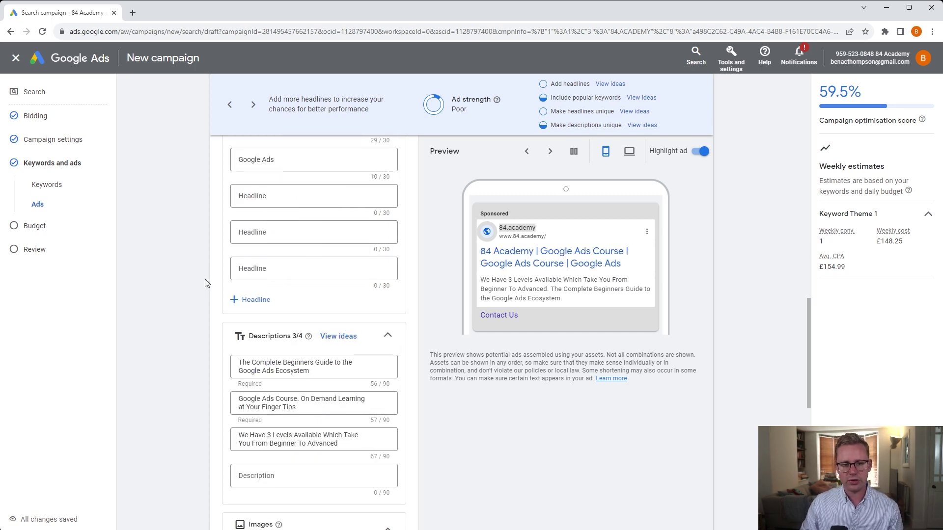
scroll(204, 289, down, 3)
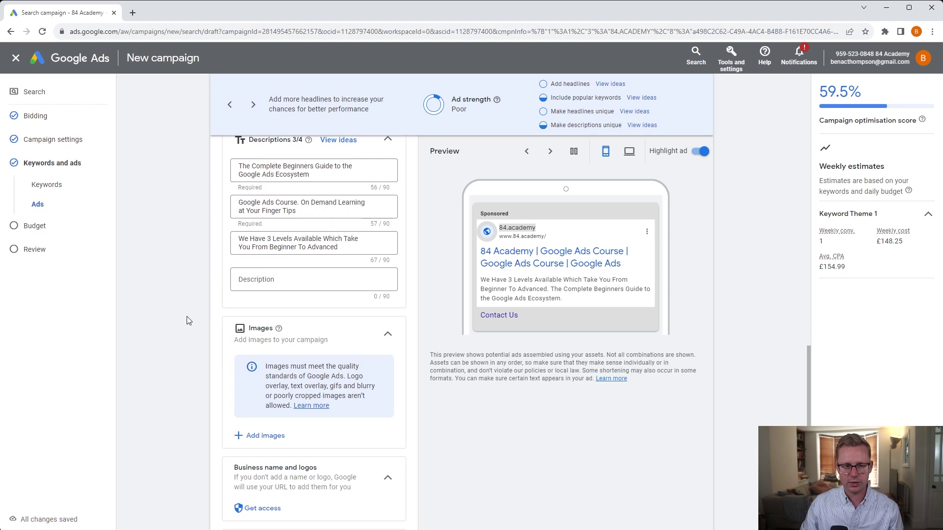
scroll(189, 322, down, 2)
click(258, 338)
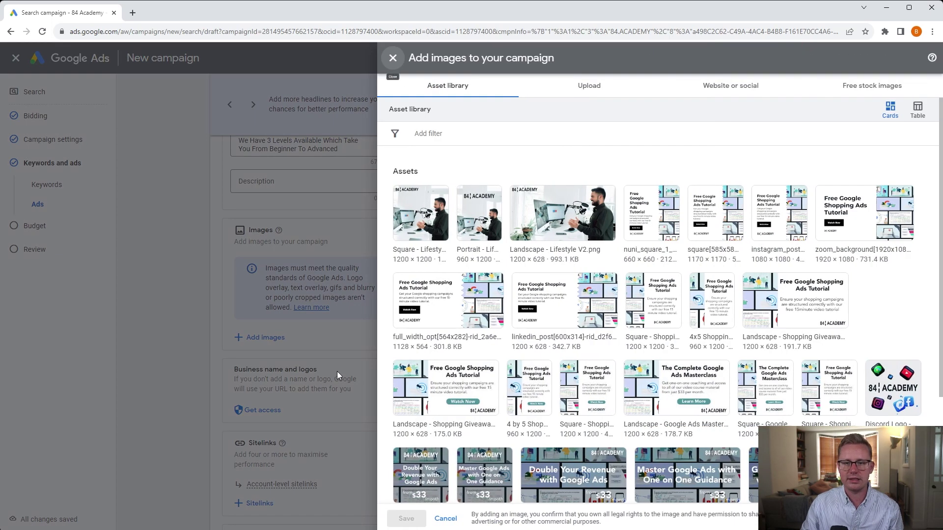
click(421, 306)
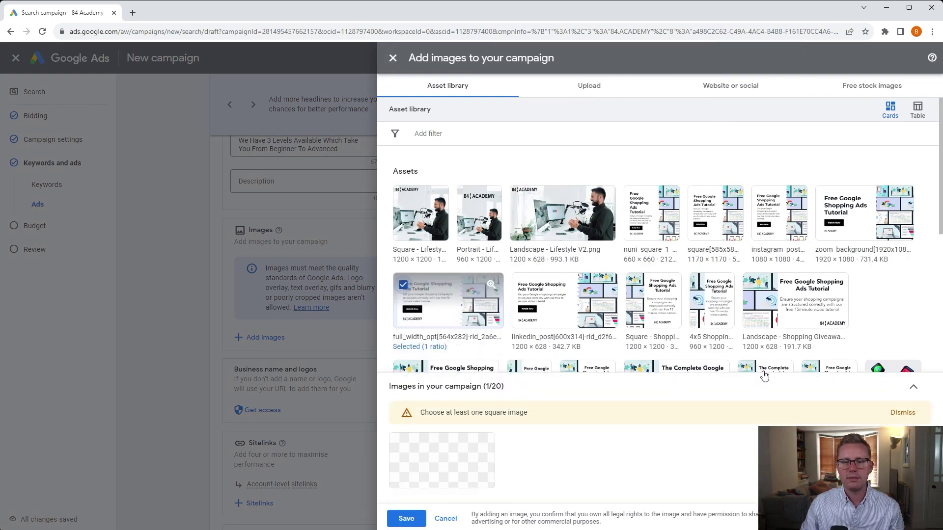
click(404, 518)
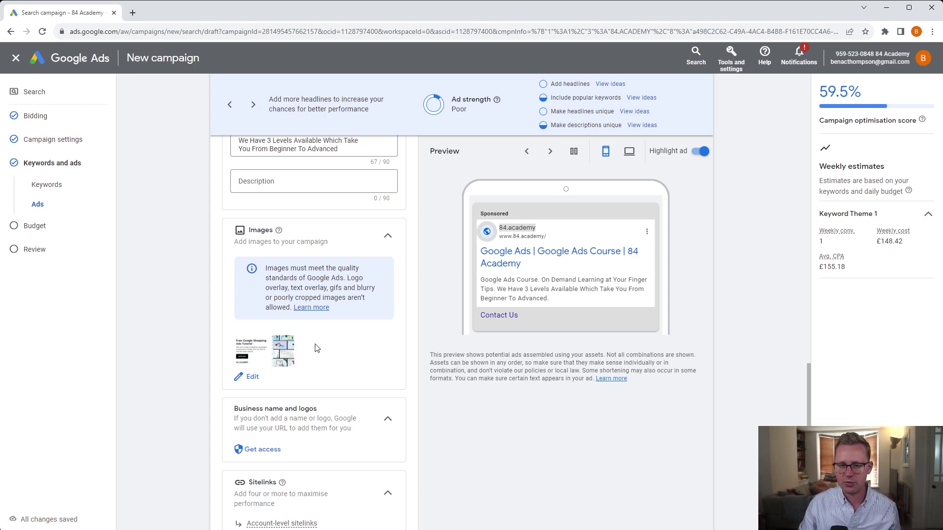
Add all five existing sitelink assets to the campaign and apply them.
scroll(324, 343, down, 4)
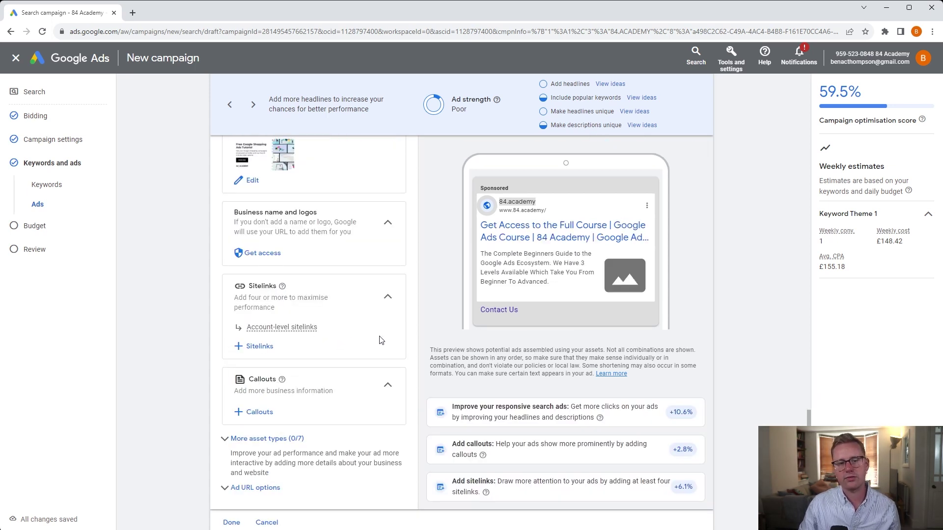
scroll(325, 357, down, 1)
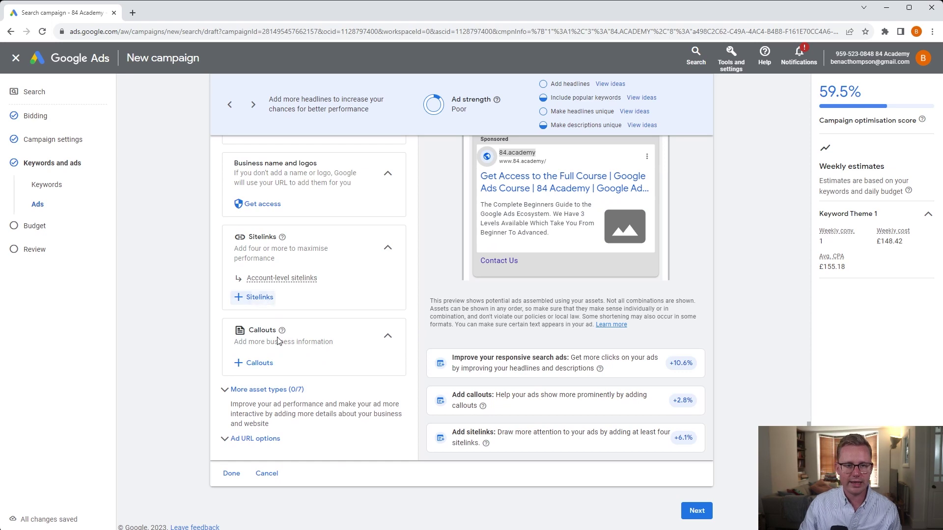
click(259, 297)
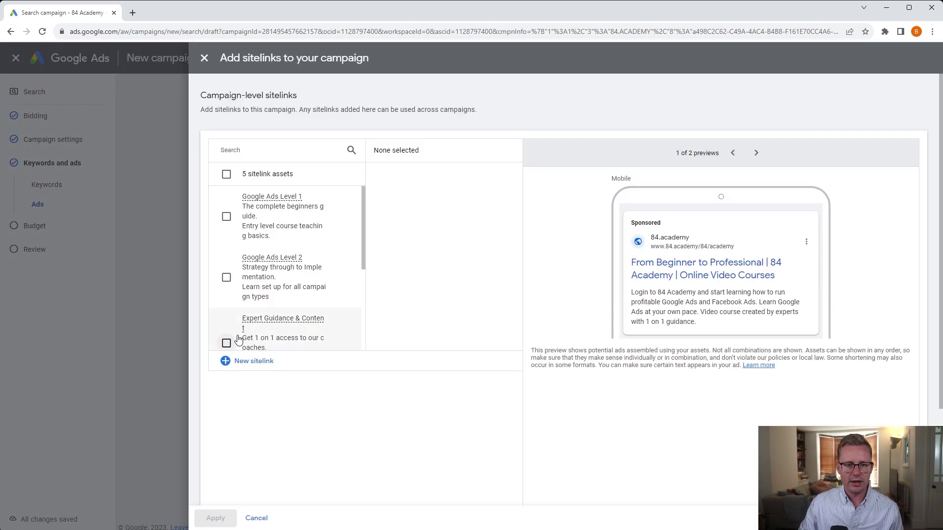
scroll(275, 235, down, 1)
click(226, 173)
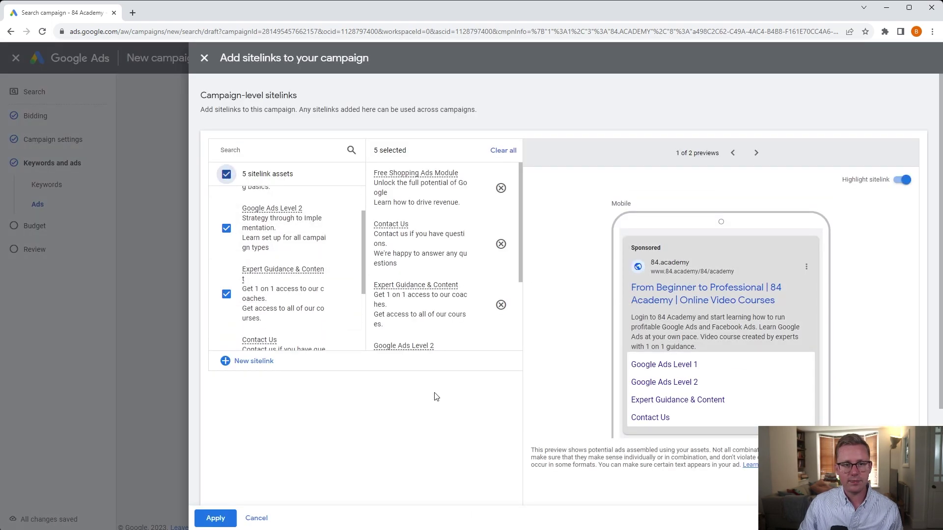
click(216, 518)
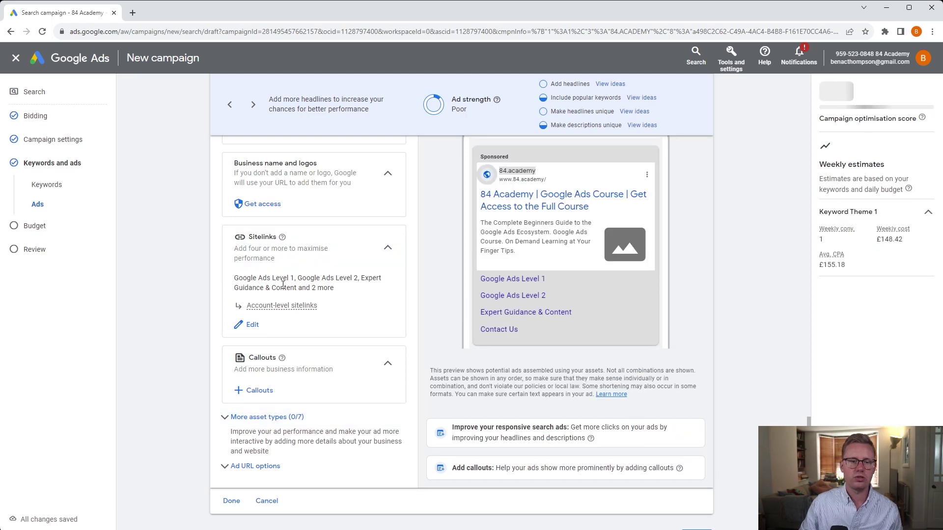
Add all five existing callout assets to the campaign and apply them.
mouse_move(264, 313)
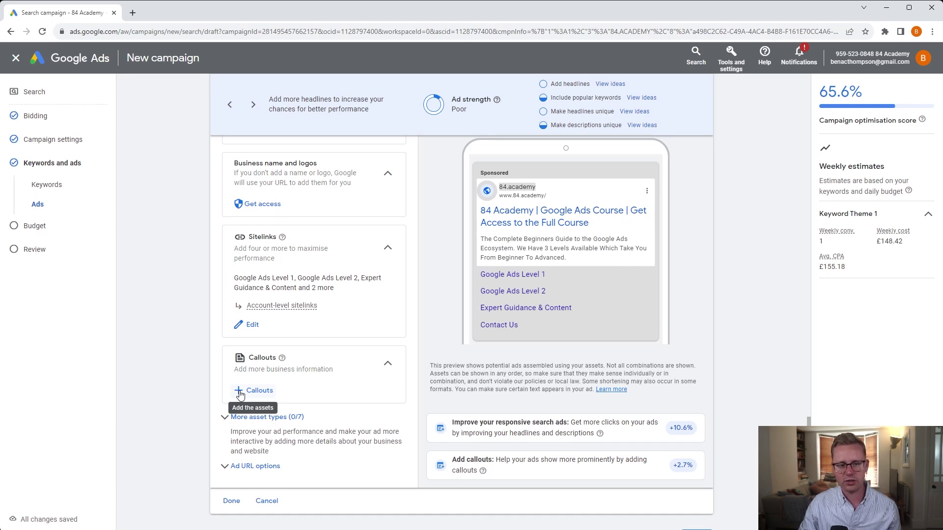
click(240, 391)
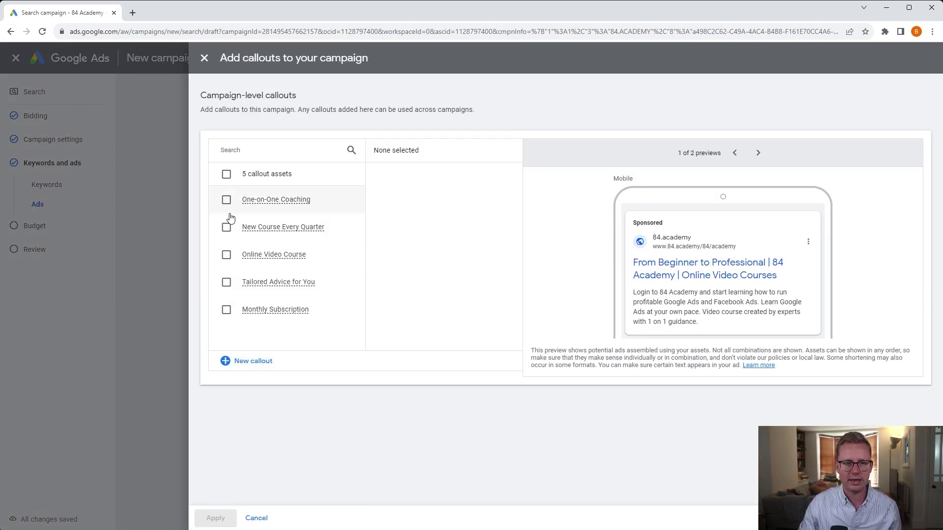
click(226, 176)
click(215, 518)
Expand the additional asset types and add the existing price asset with the Monthly, Six Month and Yearly plans to the campaign.
click(238, 382)
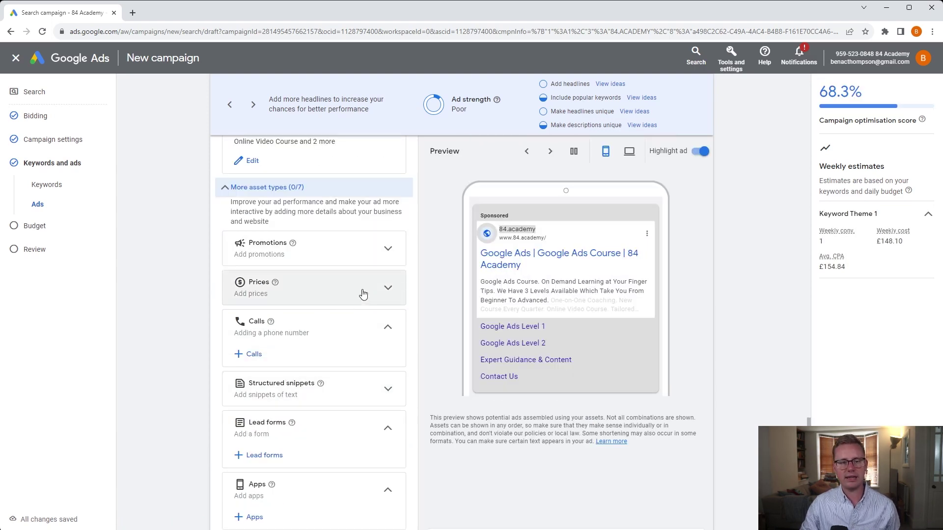
click(362, 293)
click(242, 316)
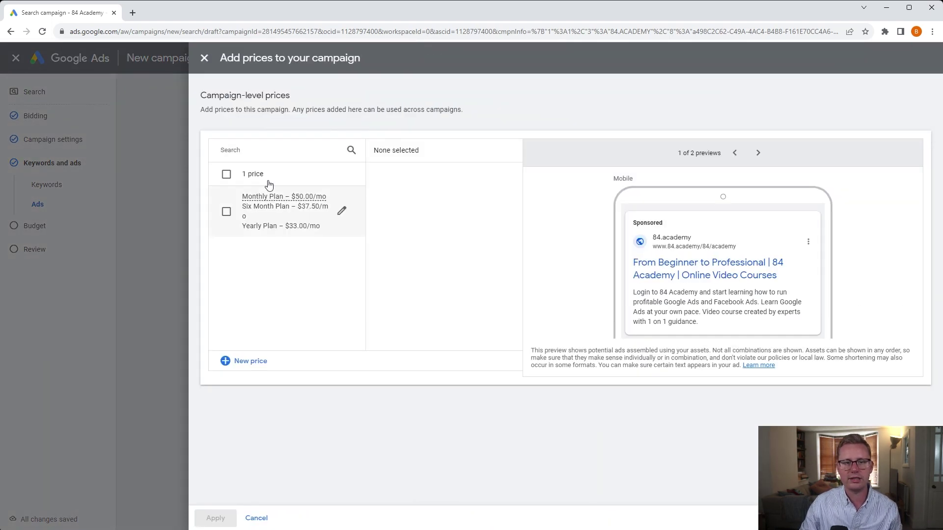
click(226, 174)
click(216, 524)
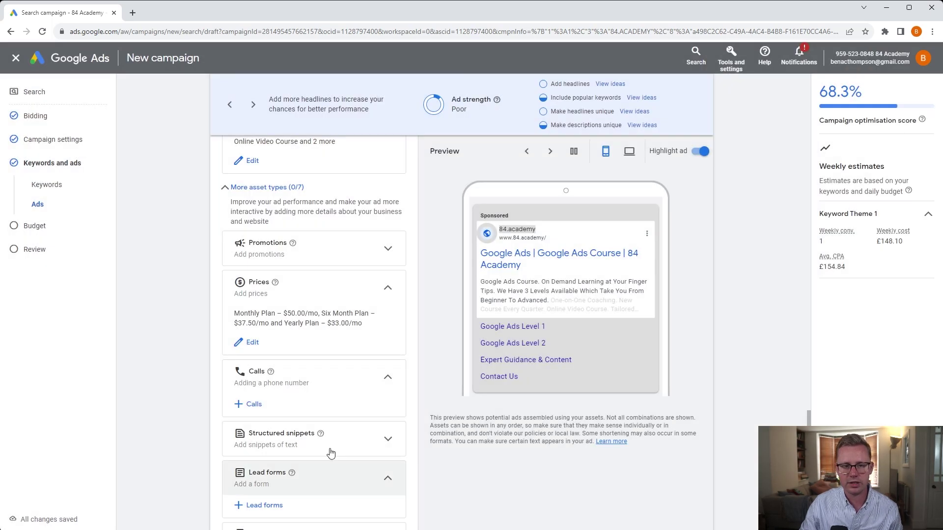
Add both existing structured snippets, Service catalog and Courses, to the campaign without adding any promotion.
click(242, 275)
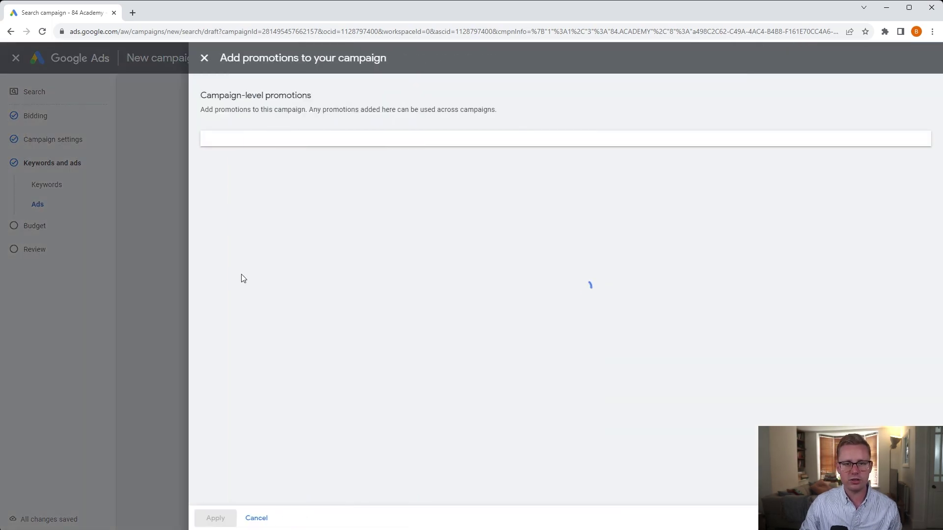
click(202, 60)
scroll(317, 213, down, 3)
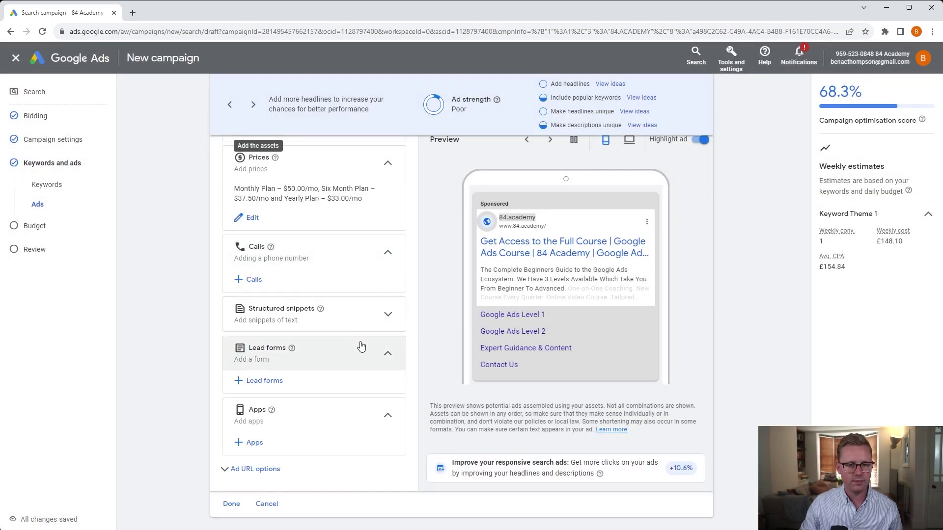
click(382, 309)
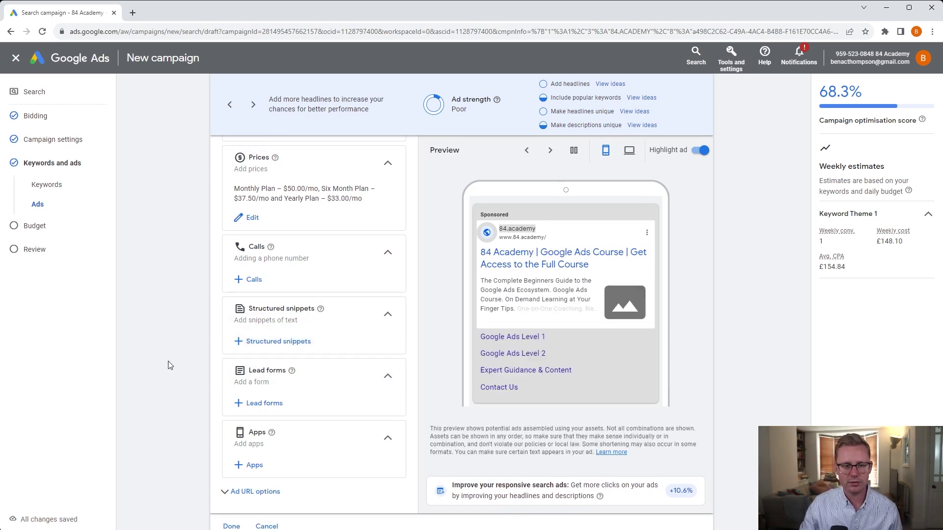
click(249, 342)
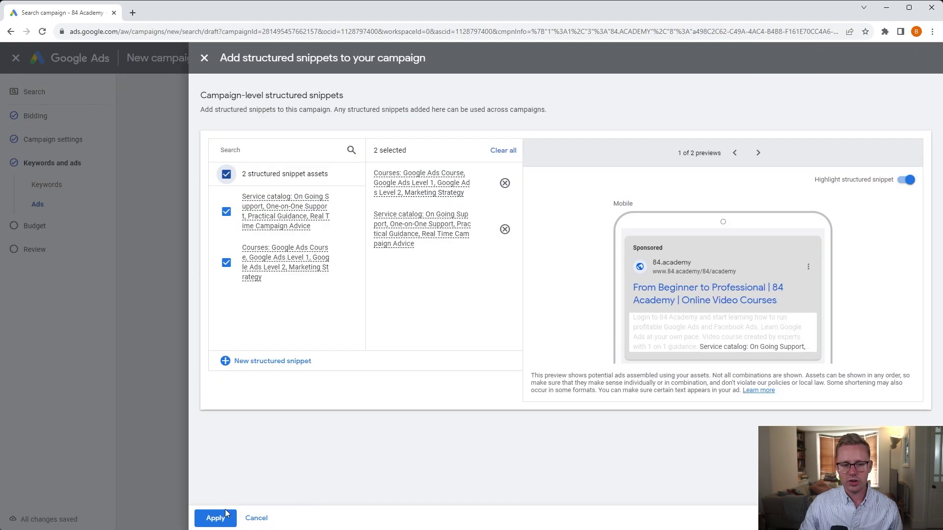
click(215, 516)
Finish the ad, check the ad group's keywords and ad, and continue to the campaign budget.
scroll(182, 369, down, 2)
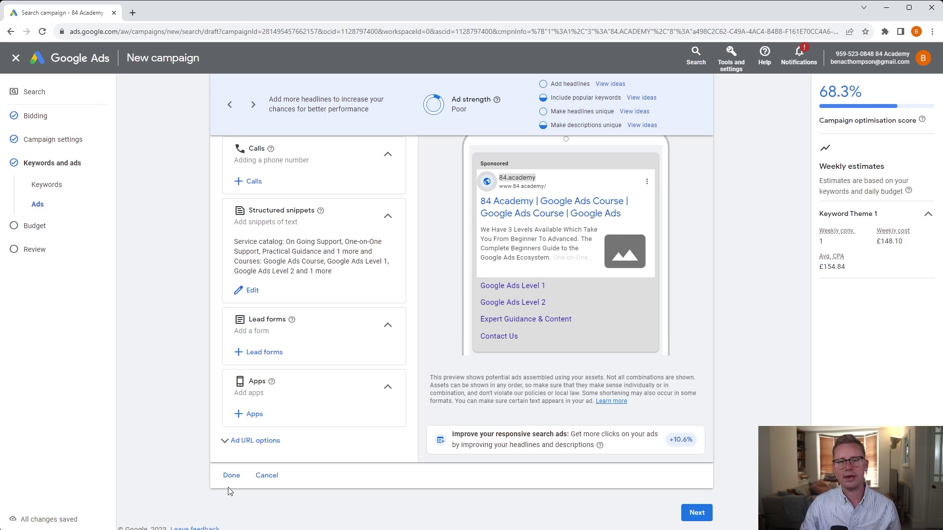
click(228, 479)
scroll(467, 439, up, 4)
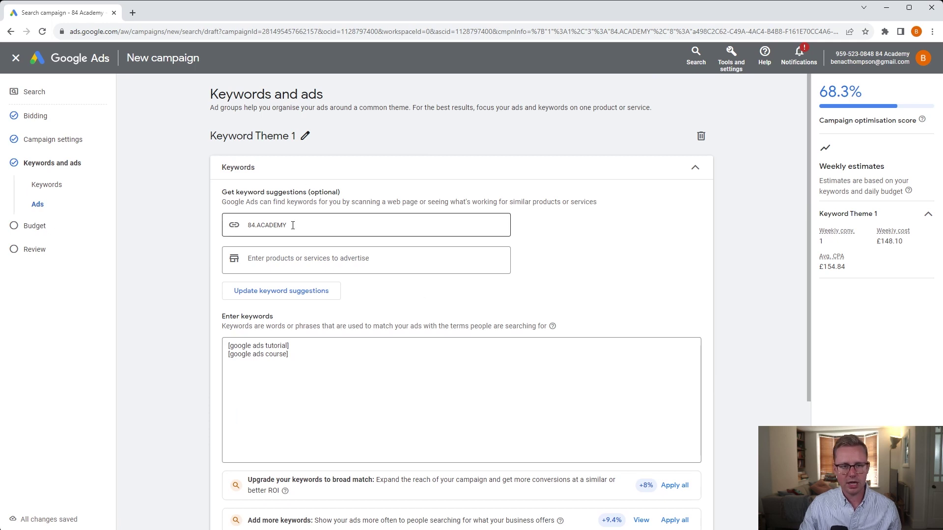
scroll(304, 236, down, 2)
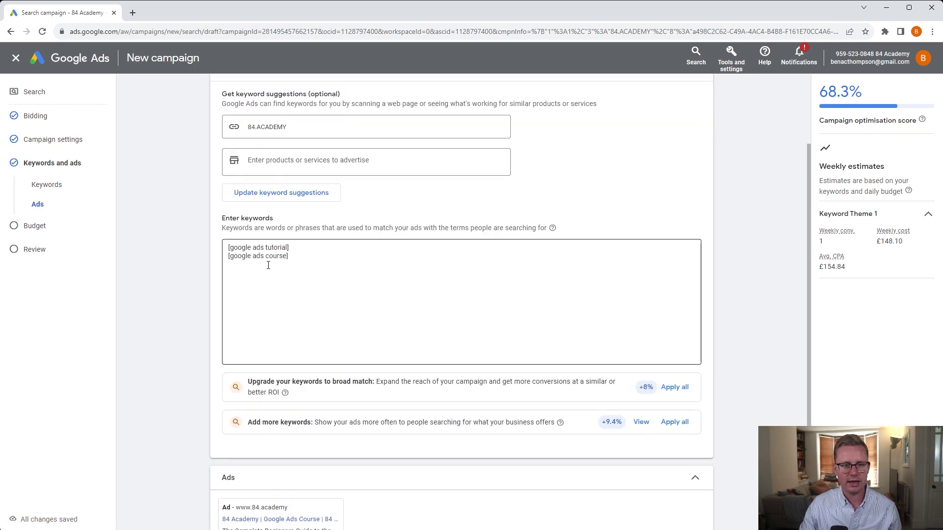
scroll(338, 265, down, 2)
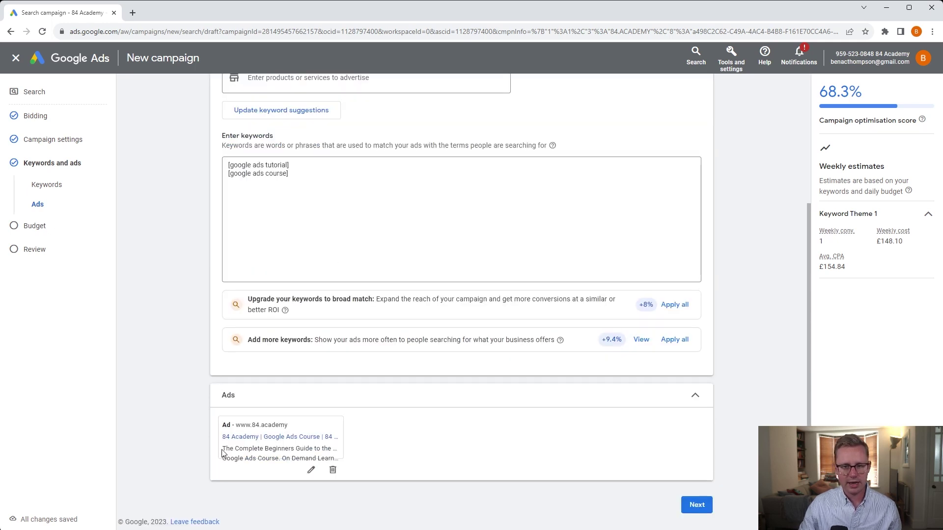
click(690, 399)
click(697, 505)
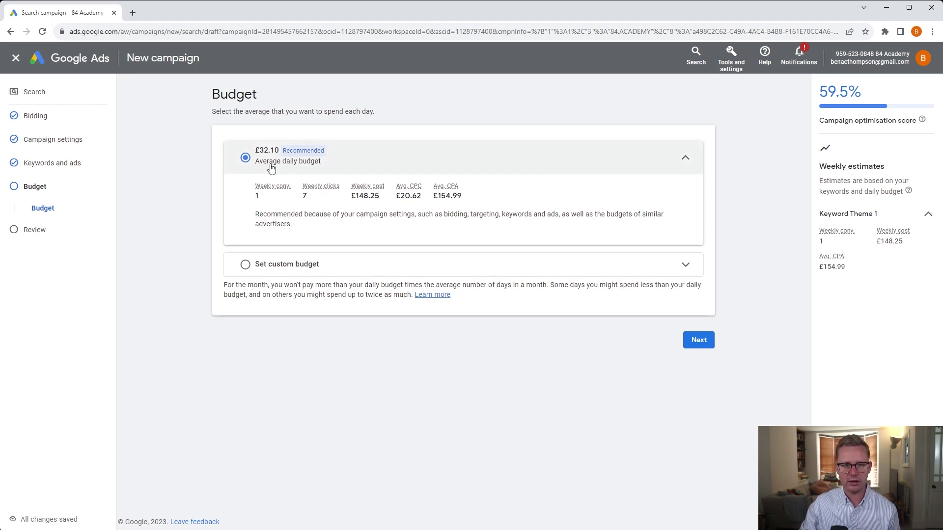
Set a custom average daily budget of £30.00 for the campaign and continue to the review.
click(483, 273)
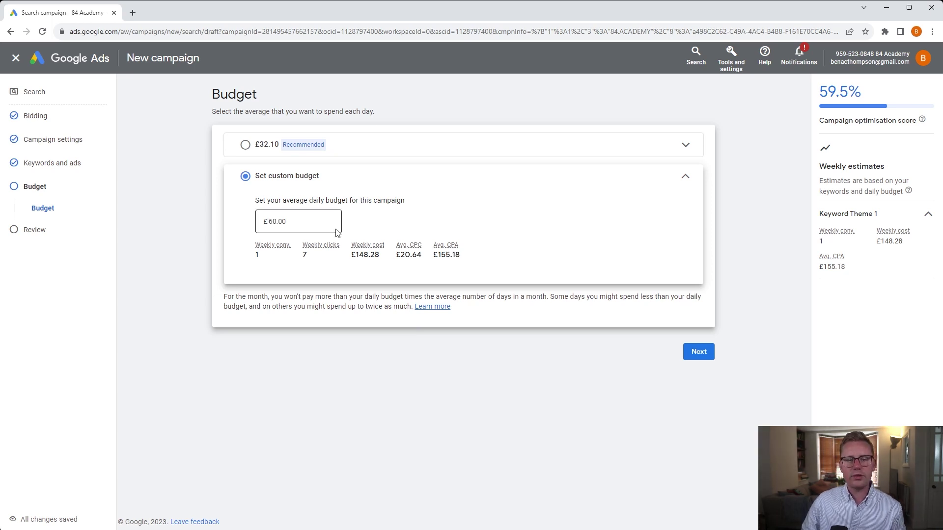
double_click(295, 221)
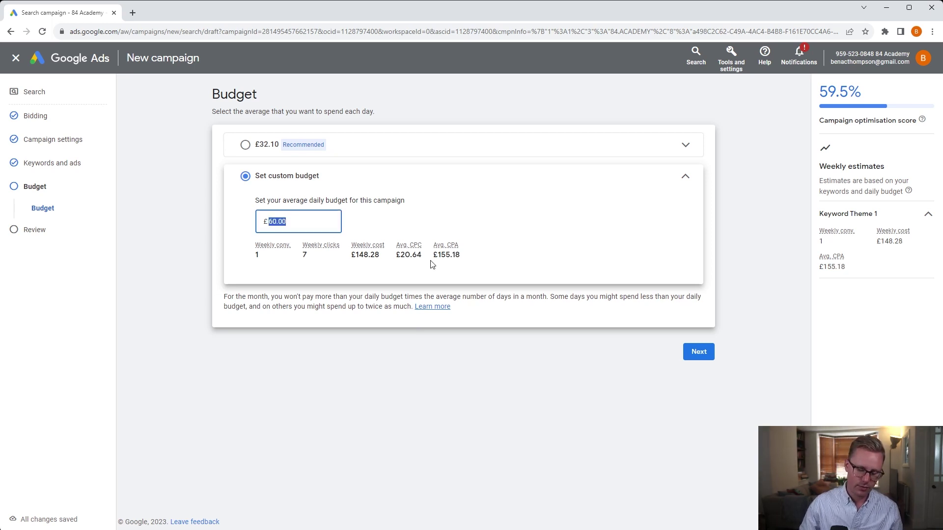
text(30)
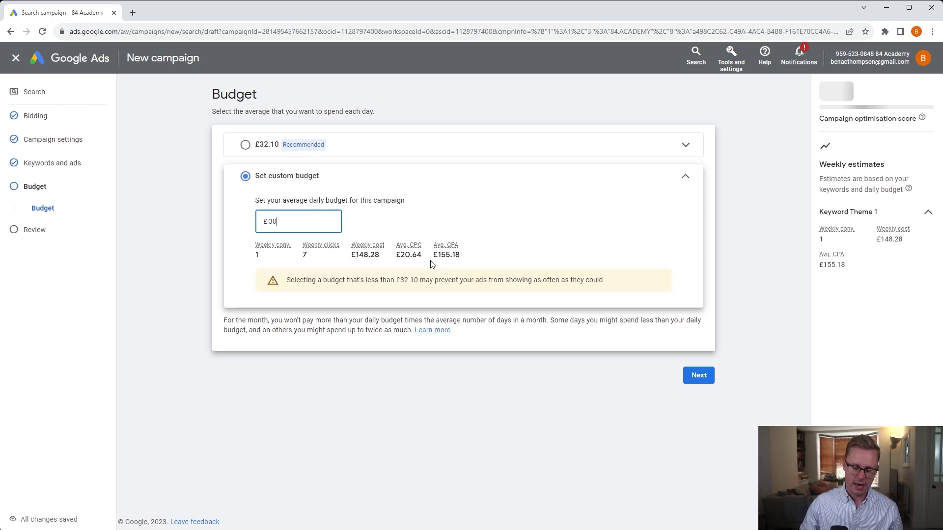
text(.00)
click(506, 198)
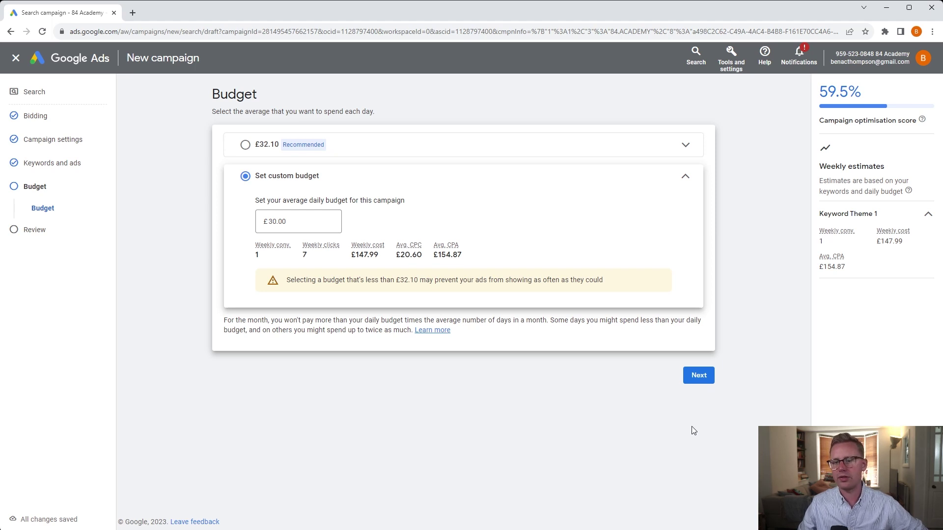
click(701, 377)
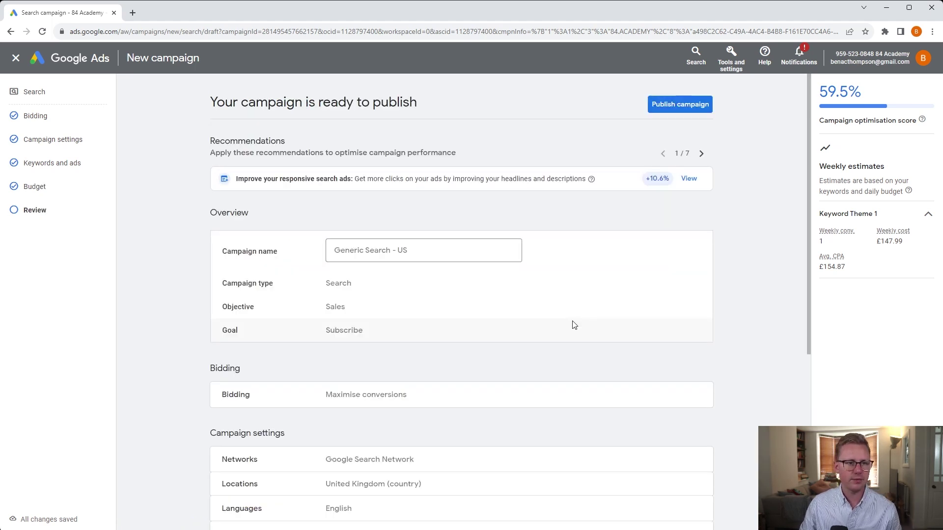
Review the campaign summary, covering the overview, bidding, campaign settings, keywords and ads, and budget.
scroll(573, 325, down, 2)
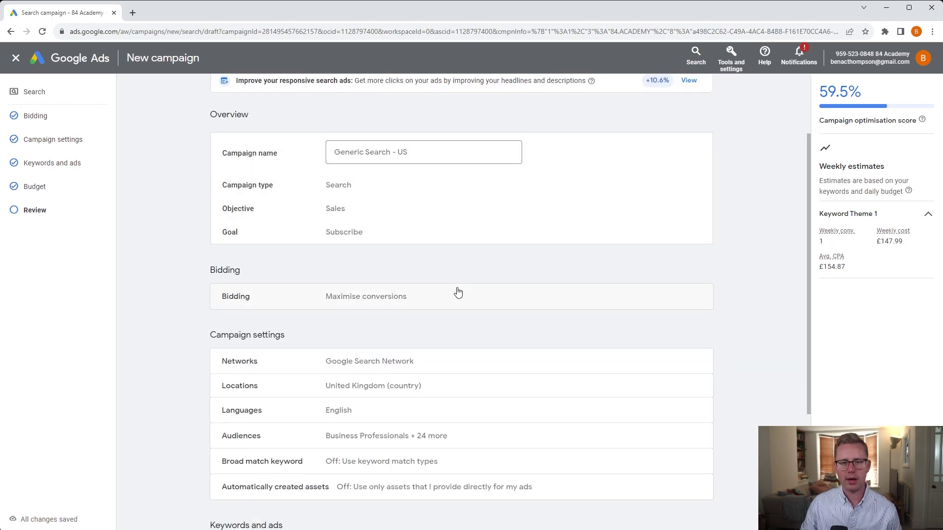
scroll(458, 291, down, 1)
scroll(461, 272, down, 1)
scroll(459, 282, down, 1)
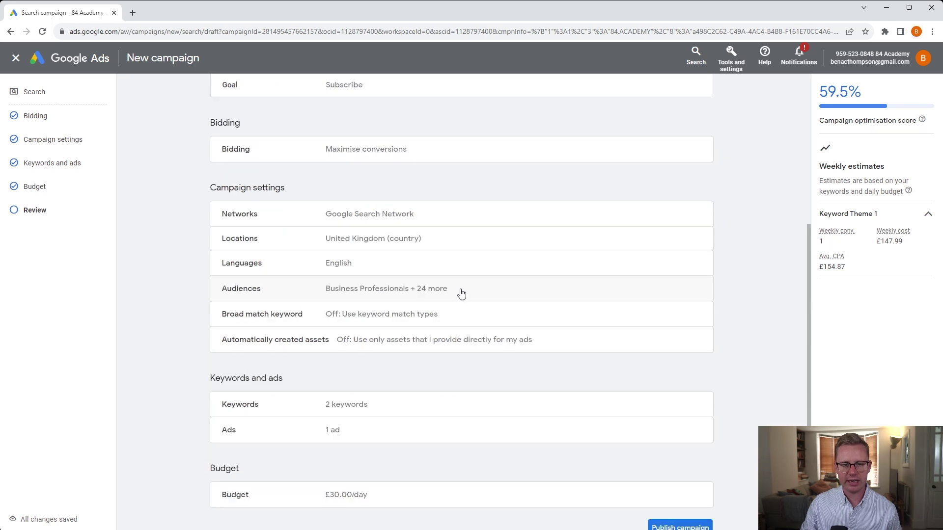
scroll(490, 285, down, 1)
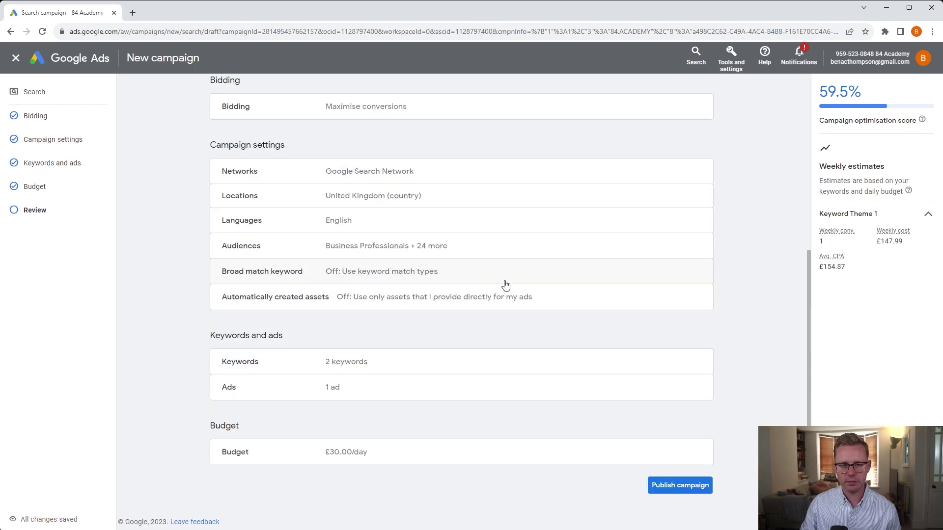
scroll(586, 437, up, 7)
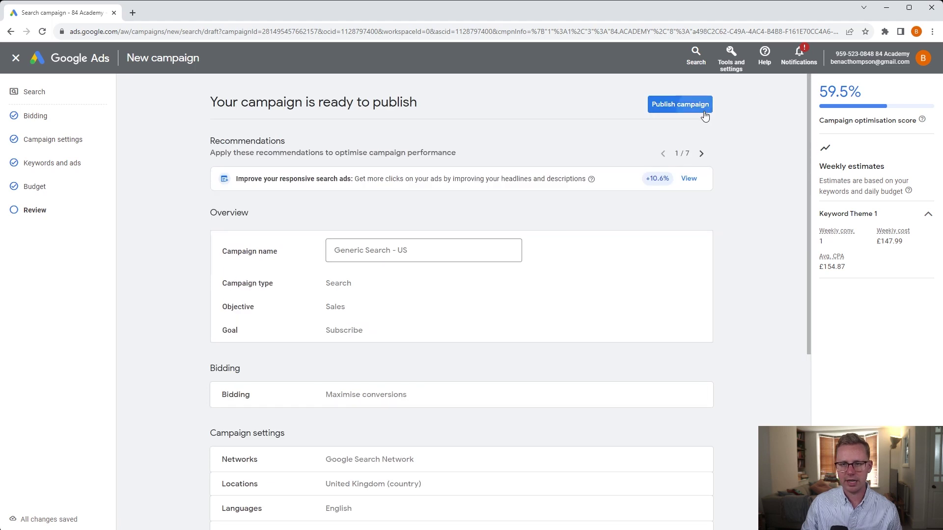
Publish the campaign and review its campaign settings, including the additional settings.
click(705, 114)
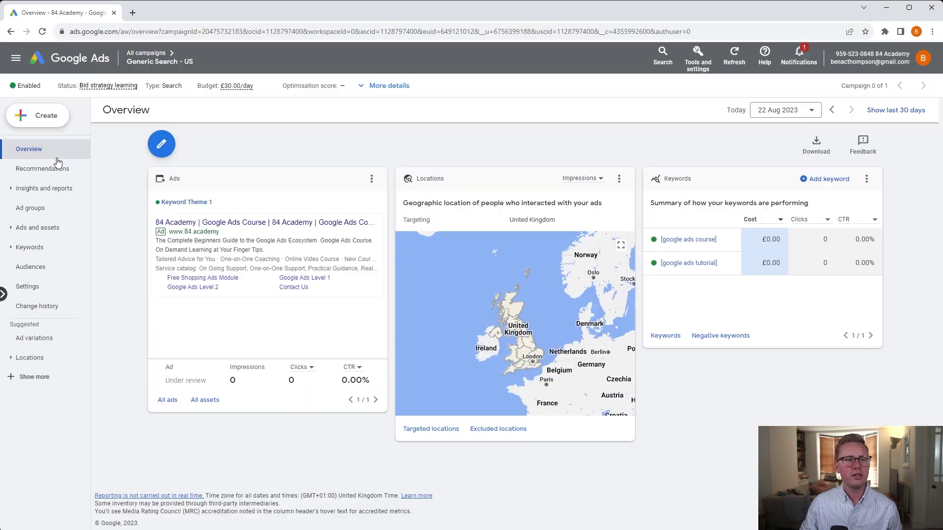
click(56, 285)
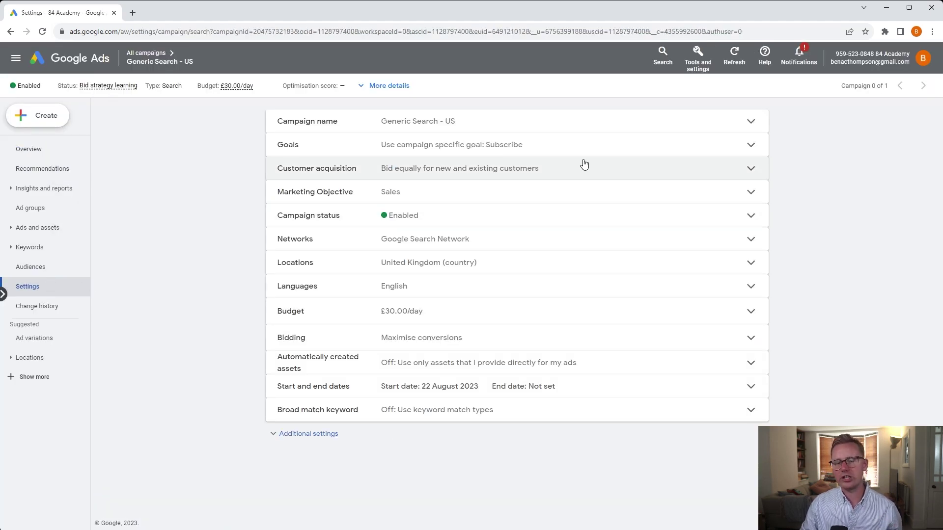
click(300, 435)
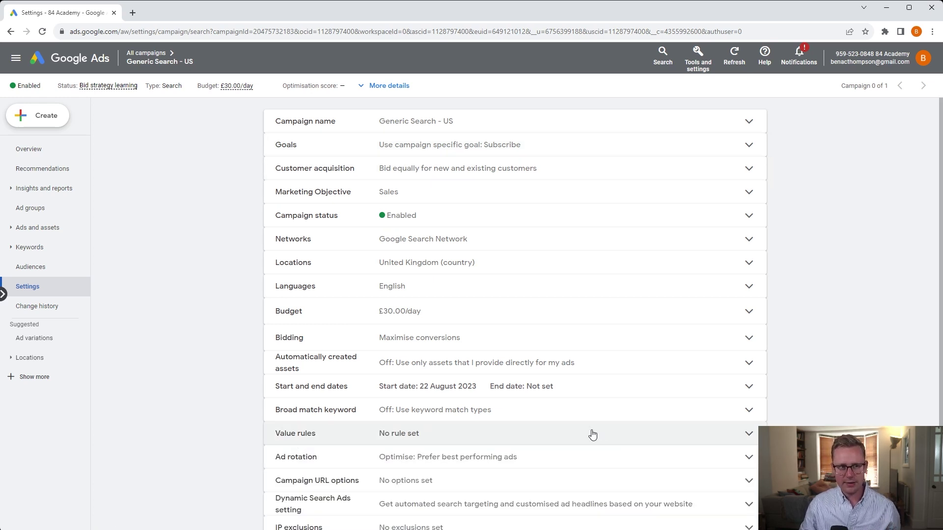
scroll(533, 399, down, 1)
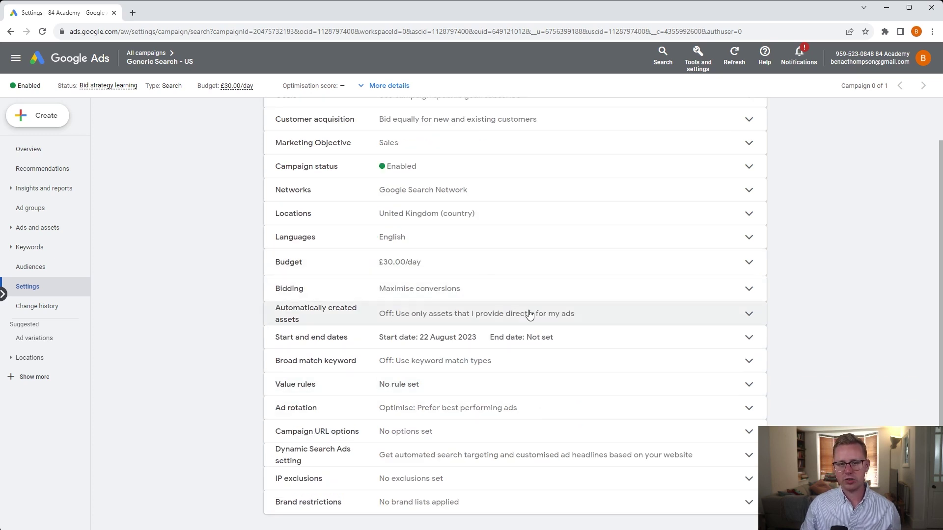
scroll(513, 314, up, 1)
In the Keyword Theme 1 ad group, duplicate both exact-match keywords as phrase match while keeping the originals.
click(57, 215)
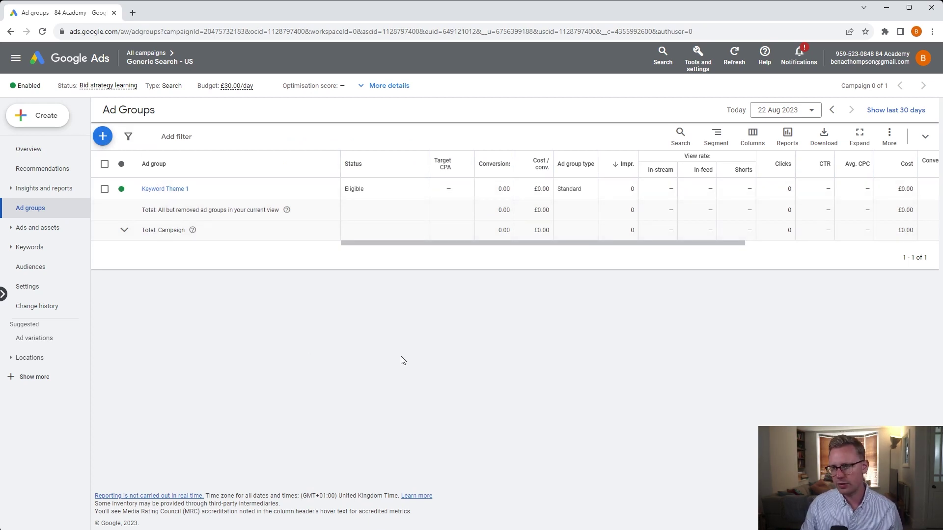
click(164, 189)
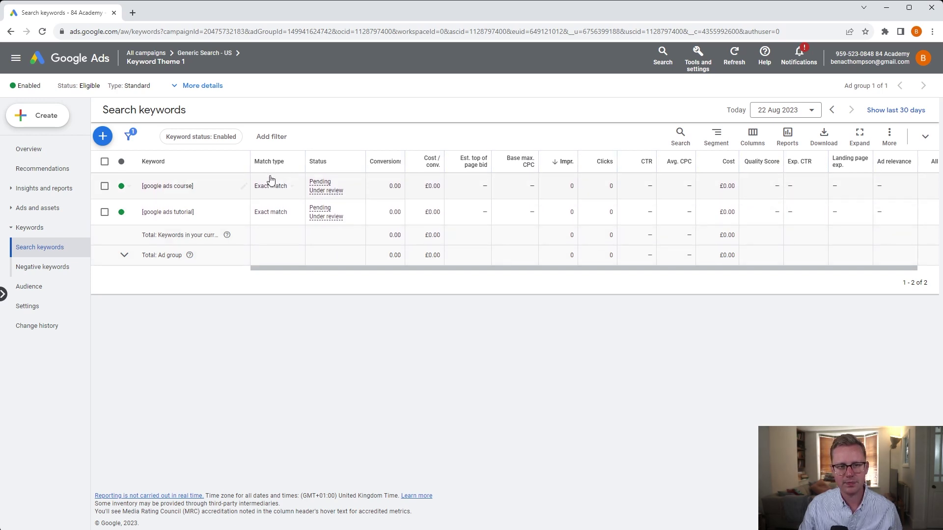
click(105, 186)
click(104, 212)
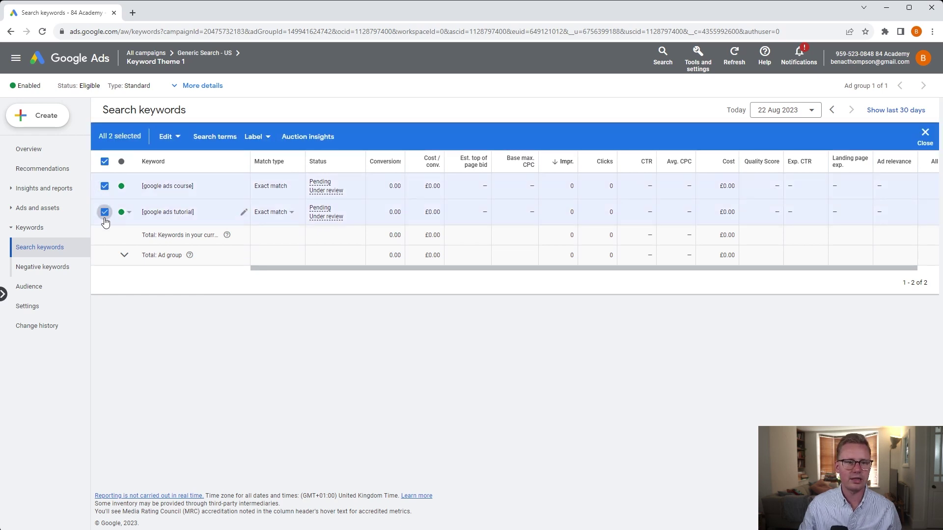
click(178, 139)
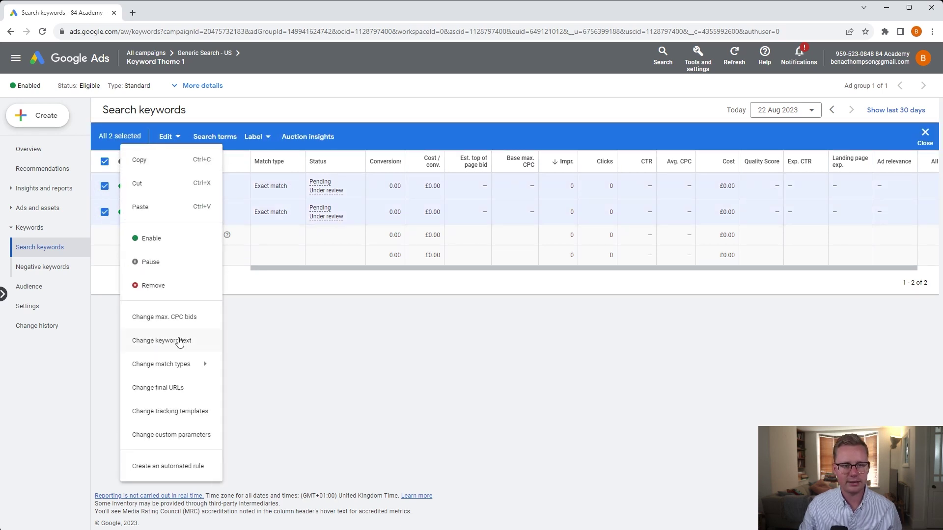
mouse_move(177, 369)
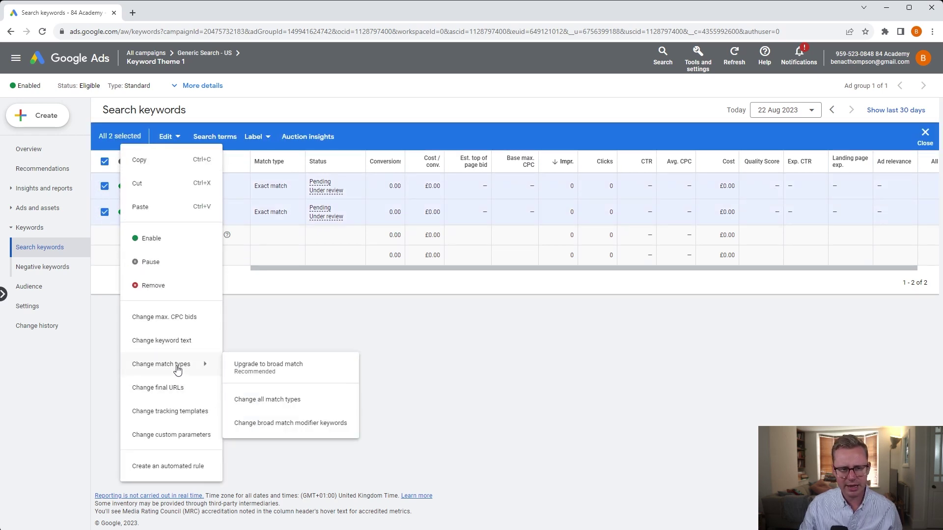
click(273, 399)
click(128, 160)
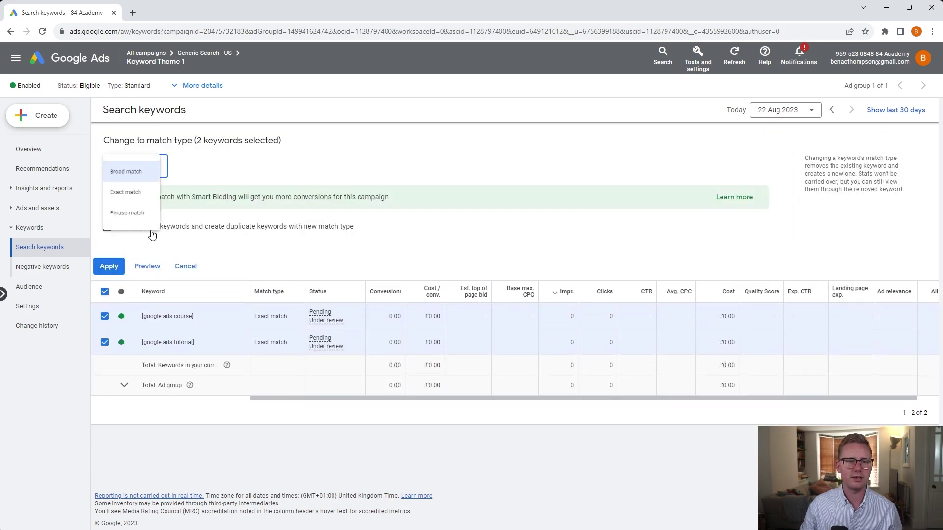
click(139, 193)
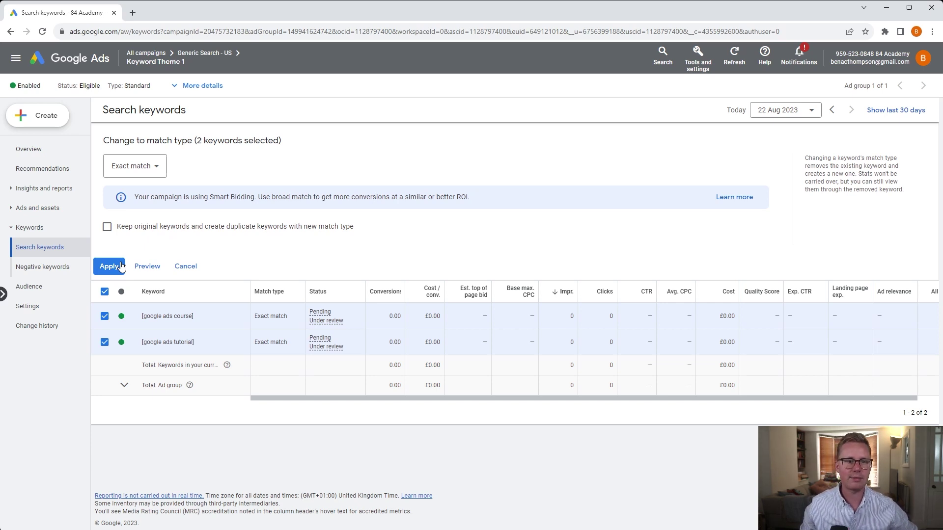
click(107, 227)
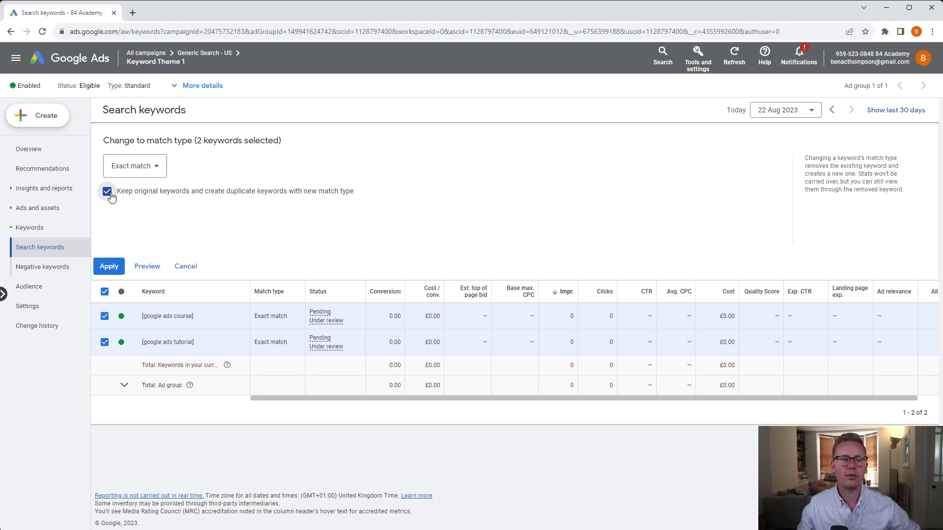
click(132, 166)
click(128, 223)
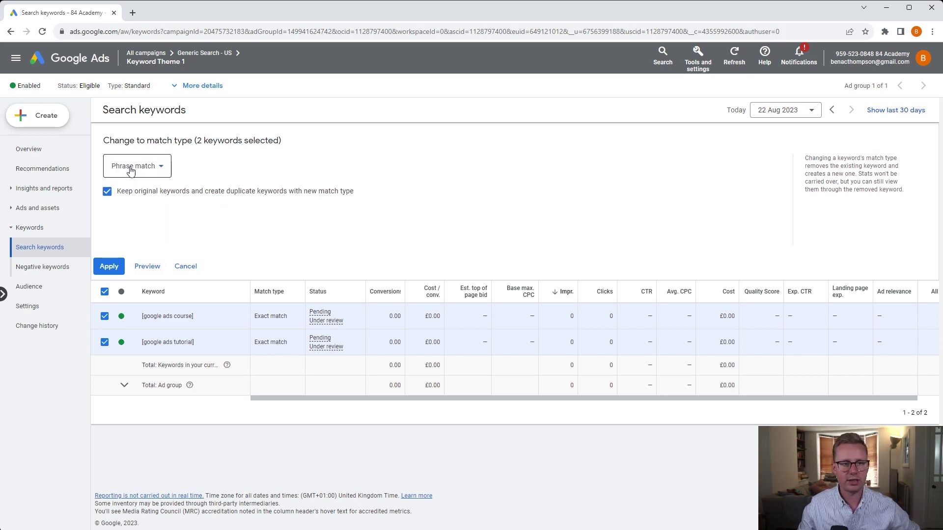
click(118, 267)
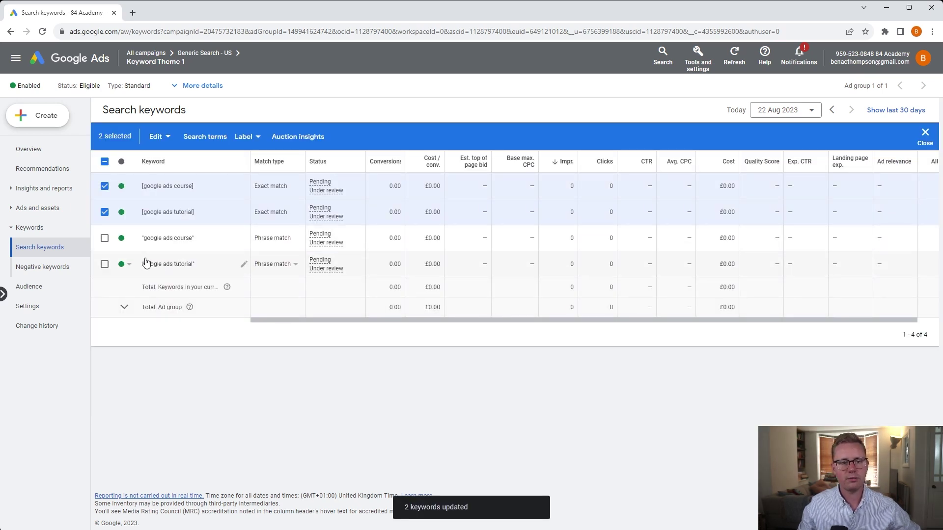
Clear the keyword selection and pause the exact-match keywords [google ads course] and [google ads tutorial].
click(105, 186)
click(105, 212)
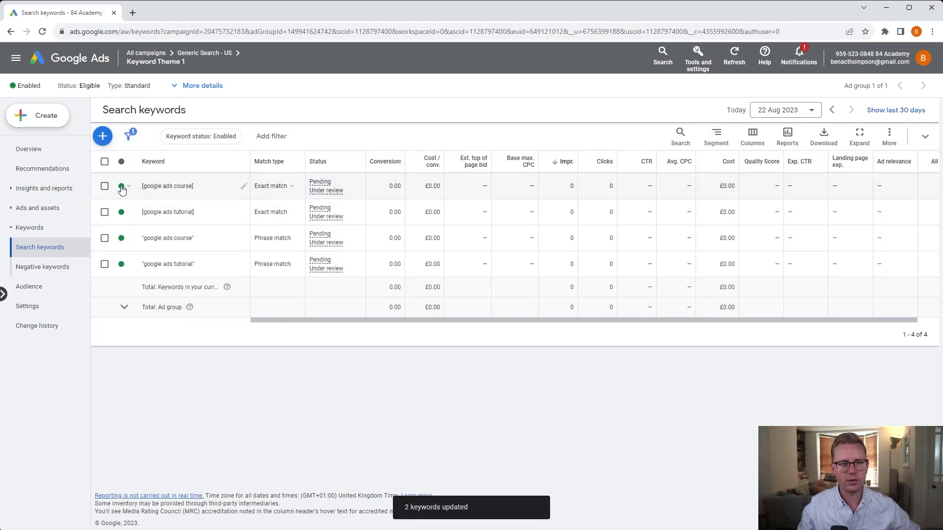
click(121, 187)
click(141, 212)
click(121, 212)
click(142, 242)
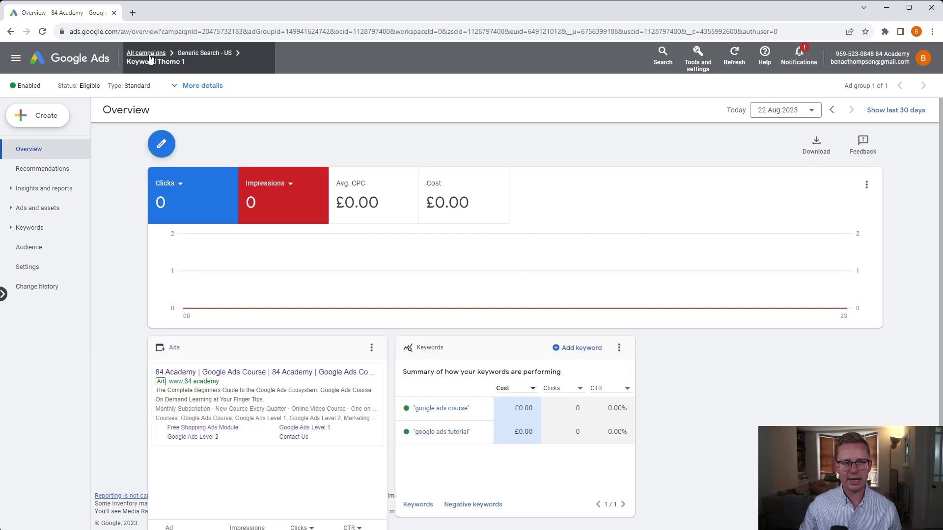
Return to the list of all campaigns and pause the Generic Search - US campaign.
click(148, 54)
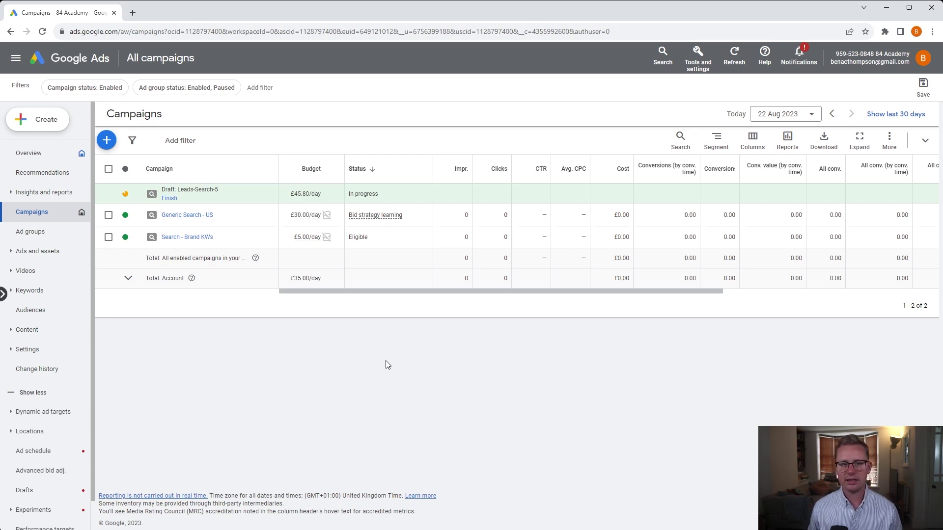
click(125, 215)
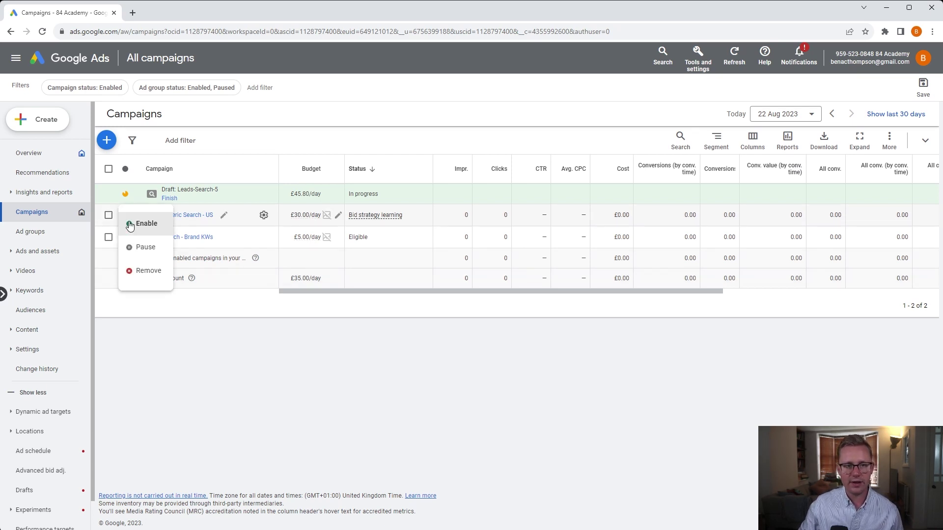
click(144, 247)
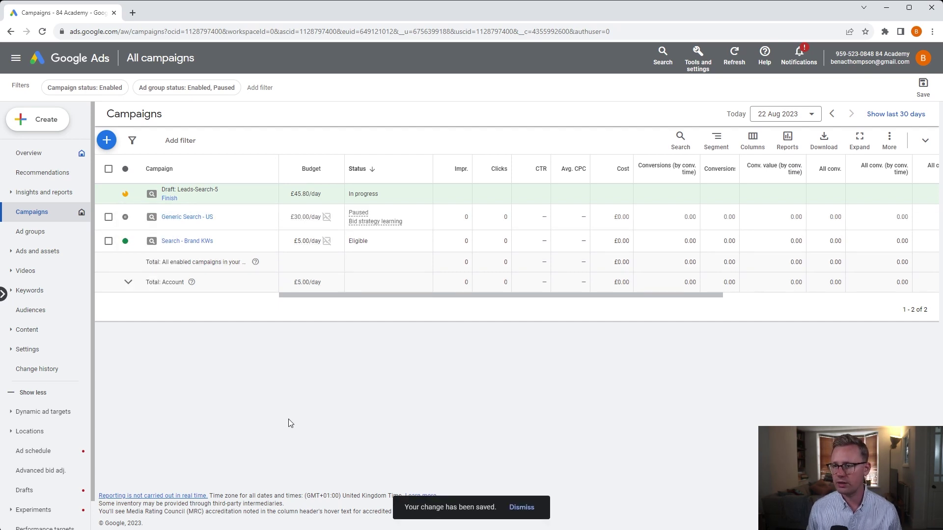